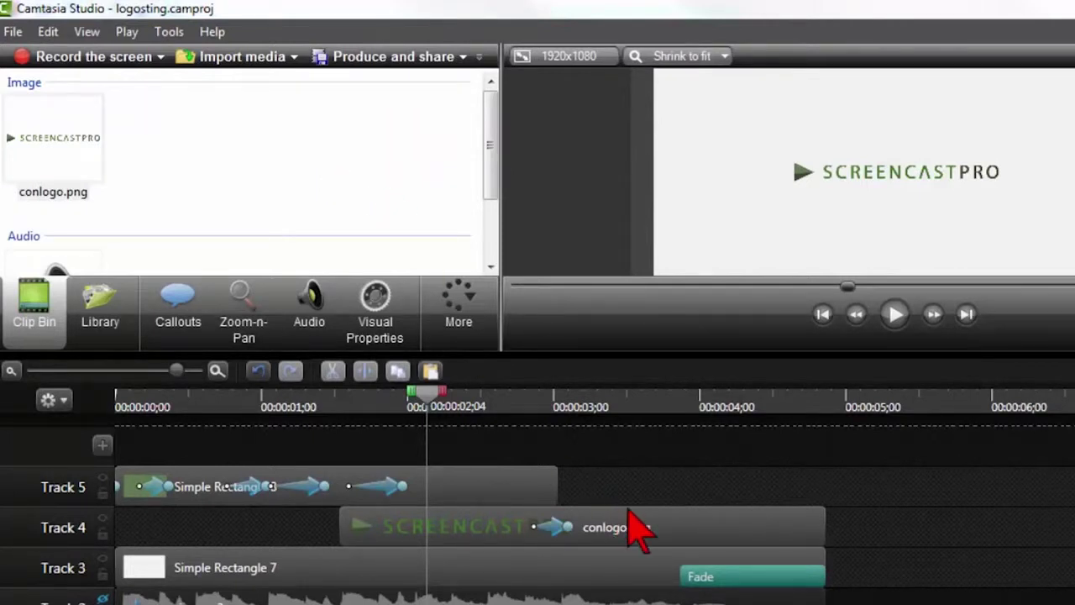
# Replace the conlogo.png clip on Track 4 with the scs logo 1 image from the Logo Reveal Project folder using Update media.
pyautogui.moveTo(630, 519)
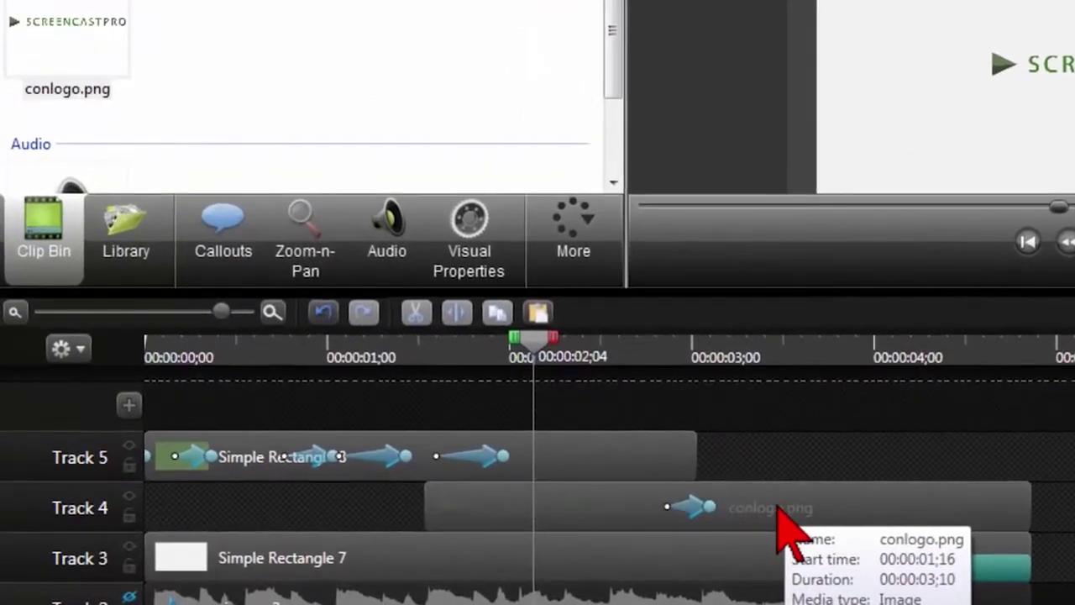
pyautogui.click(779, 509)
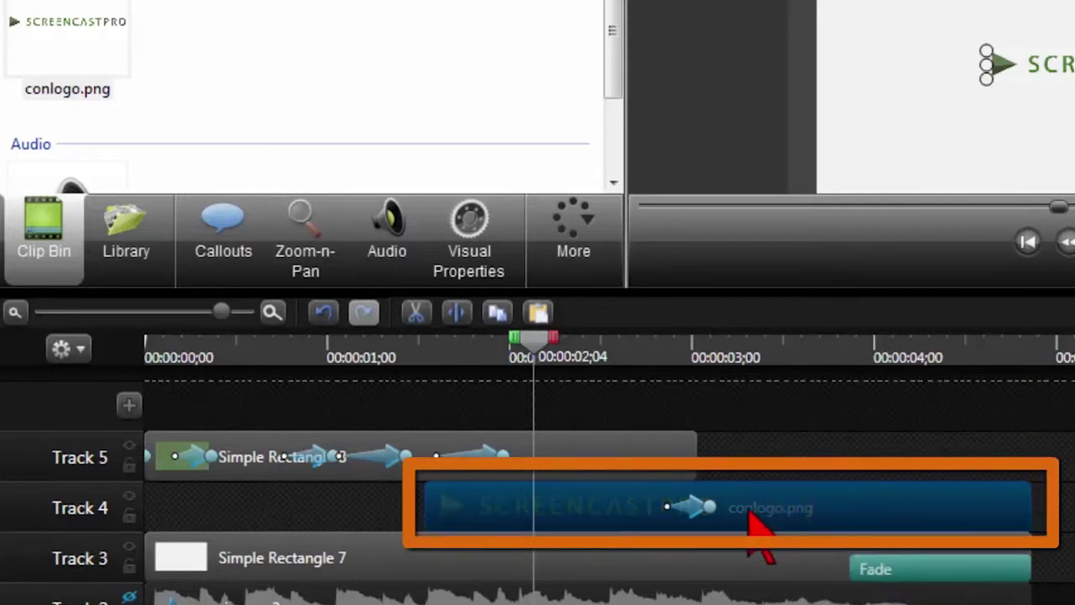
pyautogui.rightClick(793, 508)
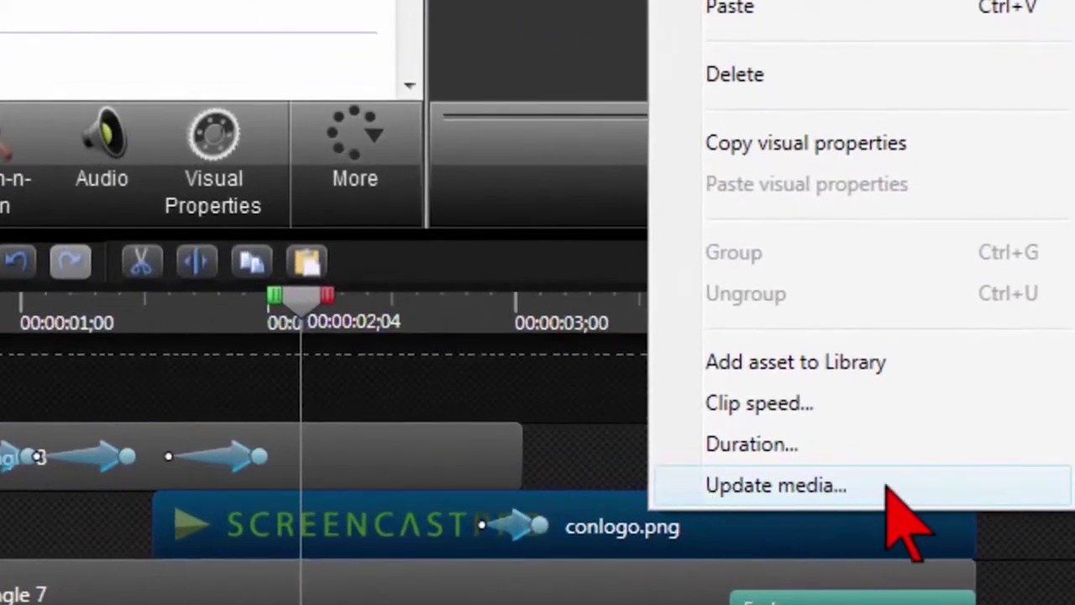
pyautogui.click(886, 487)
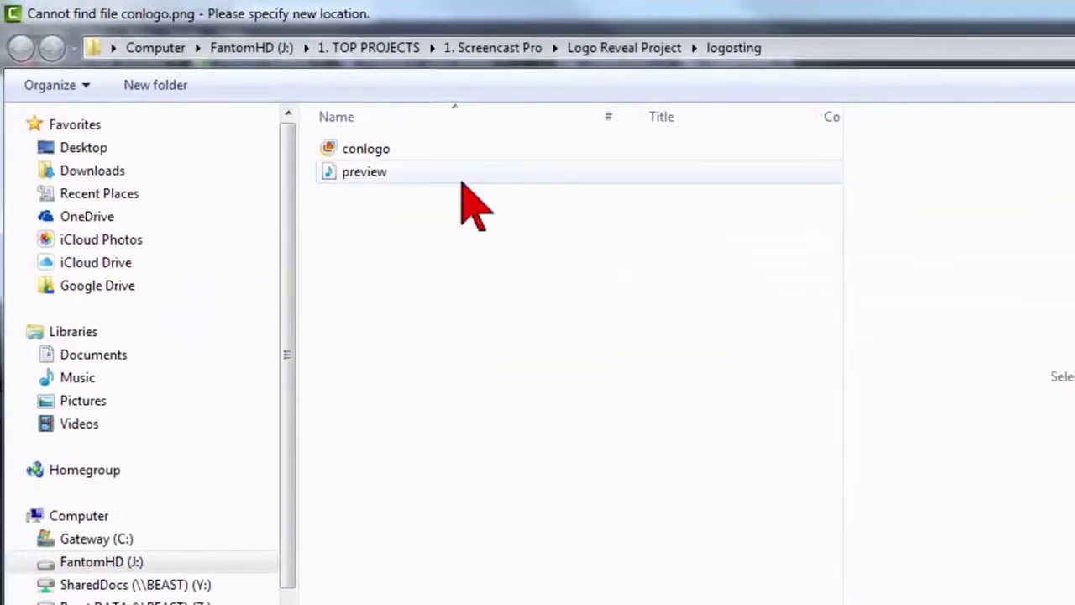
pyautogui.click(600, 55)
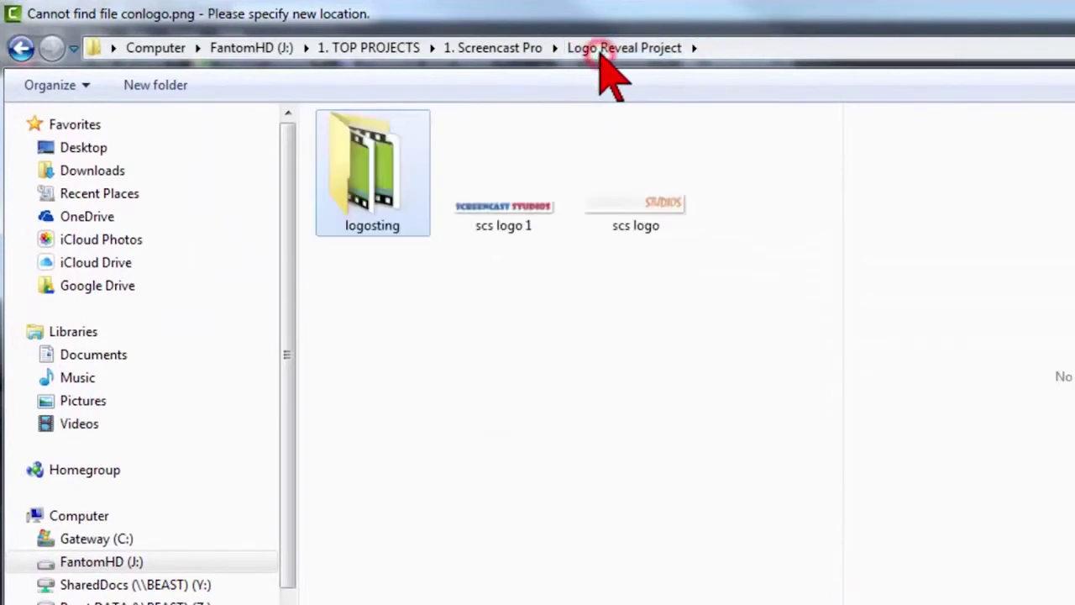
pyautogui.click(510, 202)
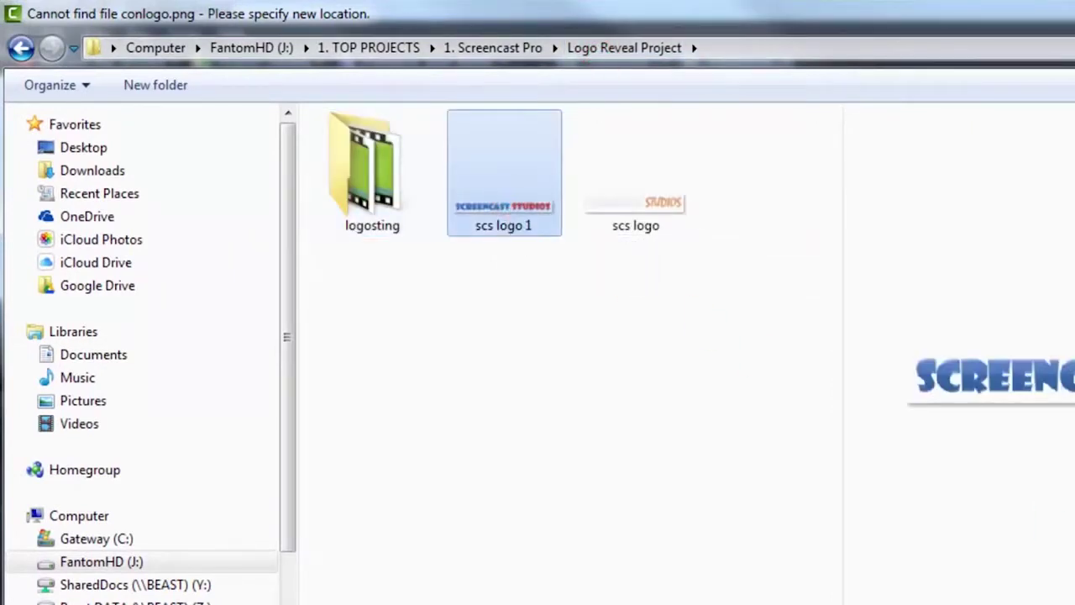
pyautogui.press('Return')
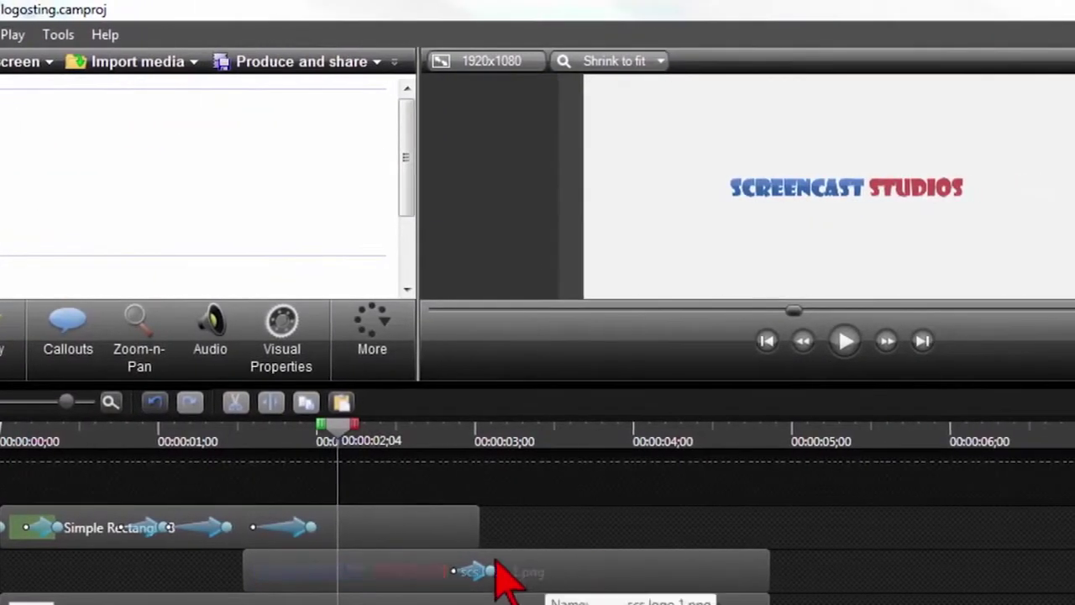
# Scrub the timeline to 00:00:01;20 to examine the green rectangle's animations on Track 5 and the replaced logo clip beneath it.
pyautogui.click(405, 579)
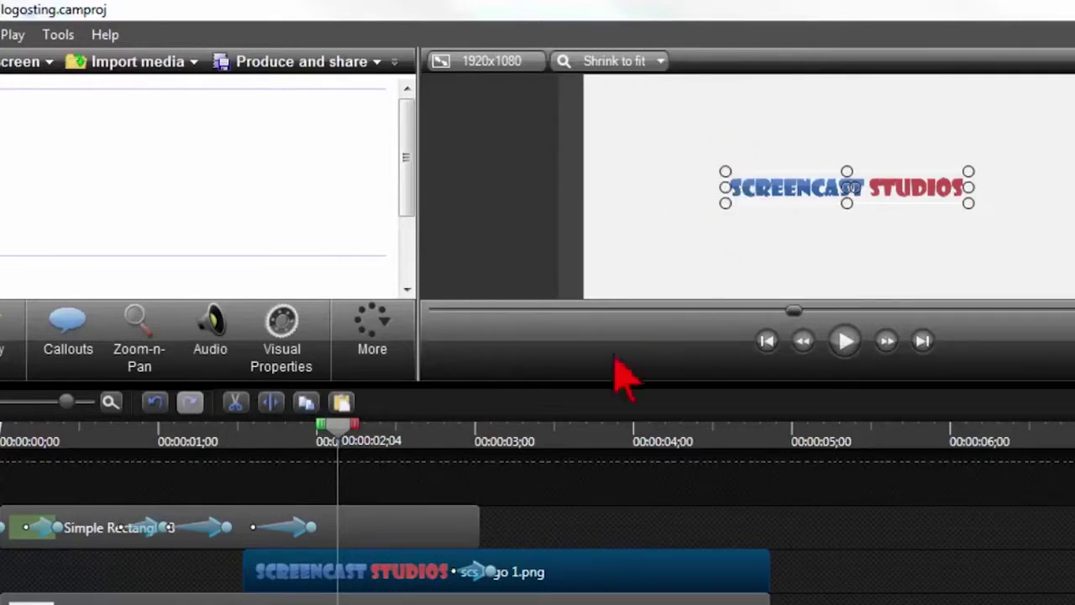
pyautogui.moveTo(341, 432); pyautogui.dragTo(132, 444)
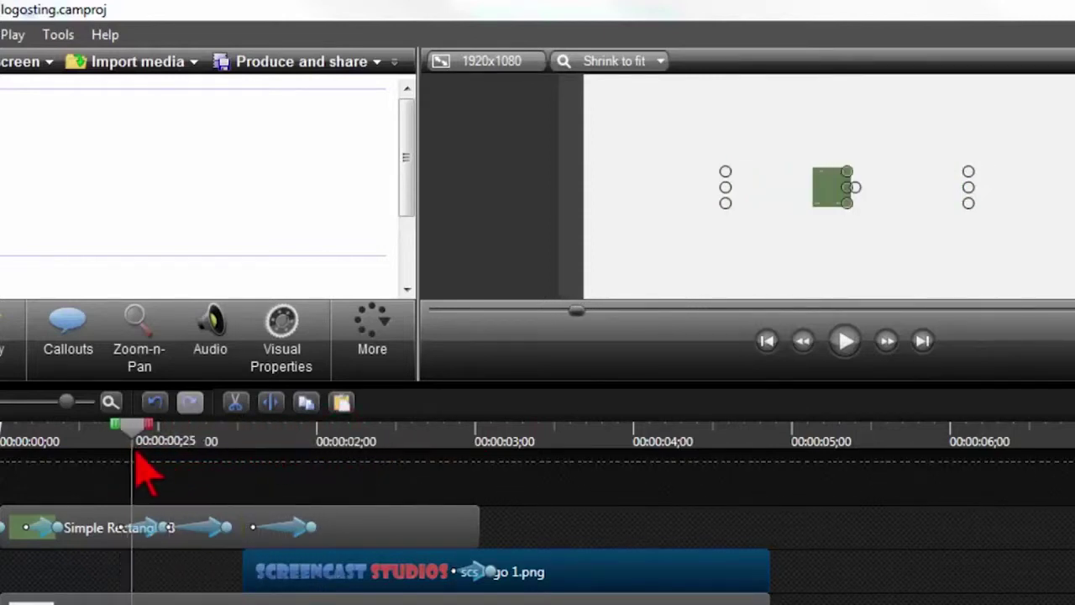
pyautogui.click(107, 527)
pyautogui.moveTo(136, 436); pyautogui.dragTo(107, 445)
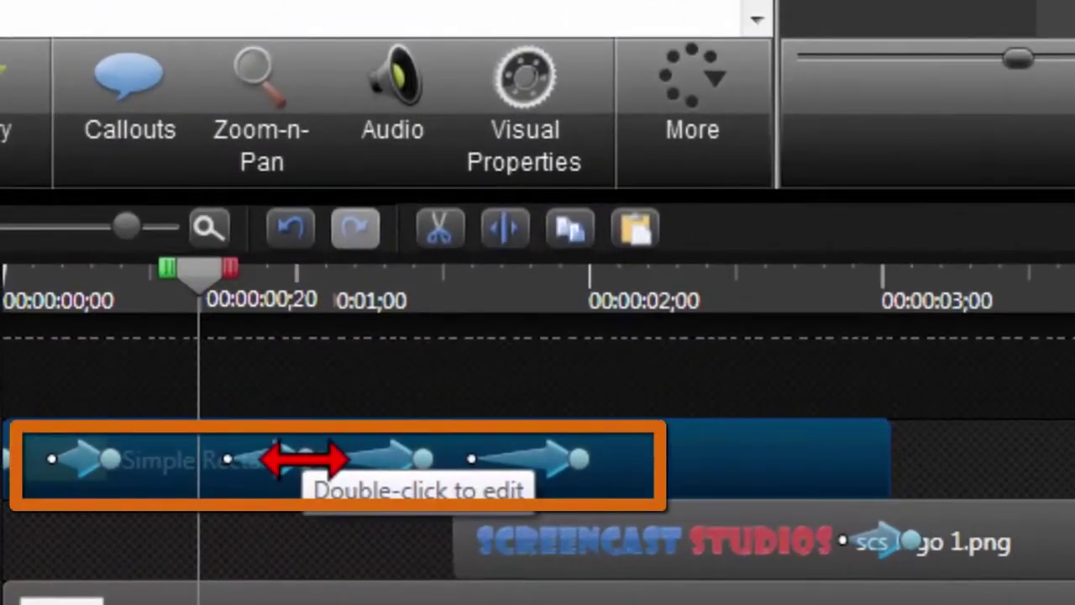
pyautogui.moveTo(197, 275); pyautogui.dragTo(395, 284)
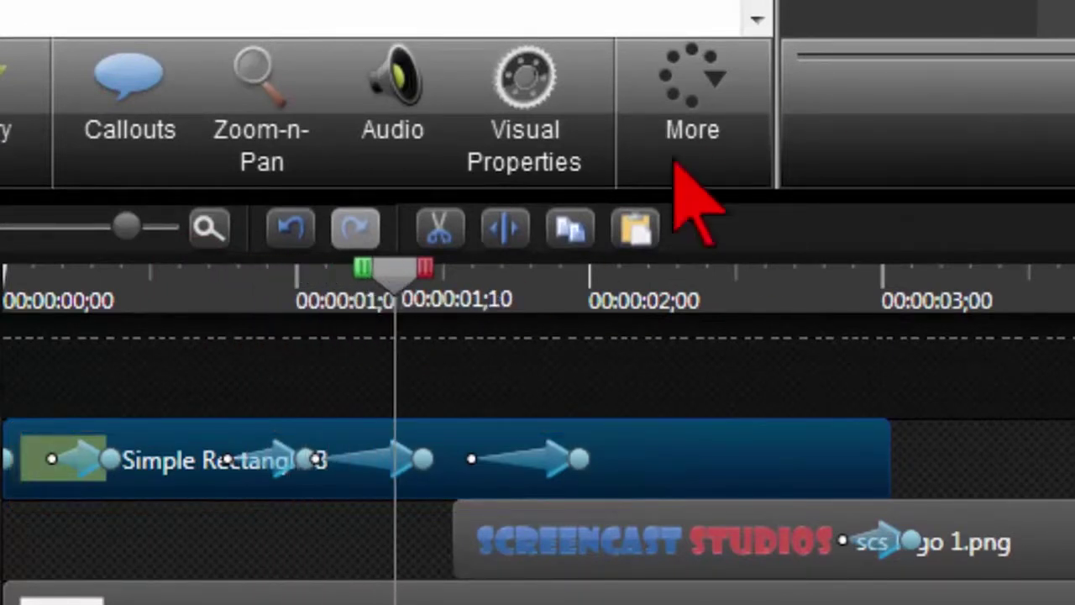
pyautogui.click(406, 283)
pyautogui.moveTo(408, 284); pyautogui.dragTo(495, 287)
pyautogui.click(710, 541)
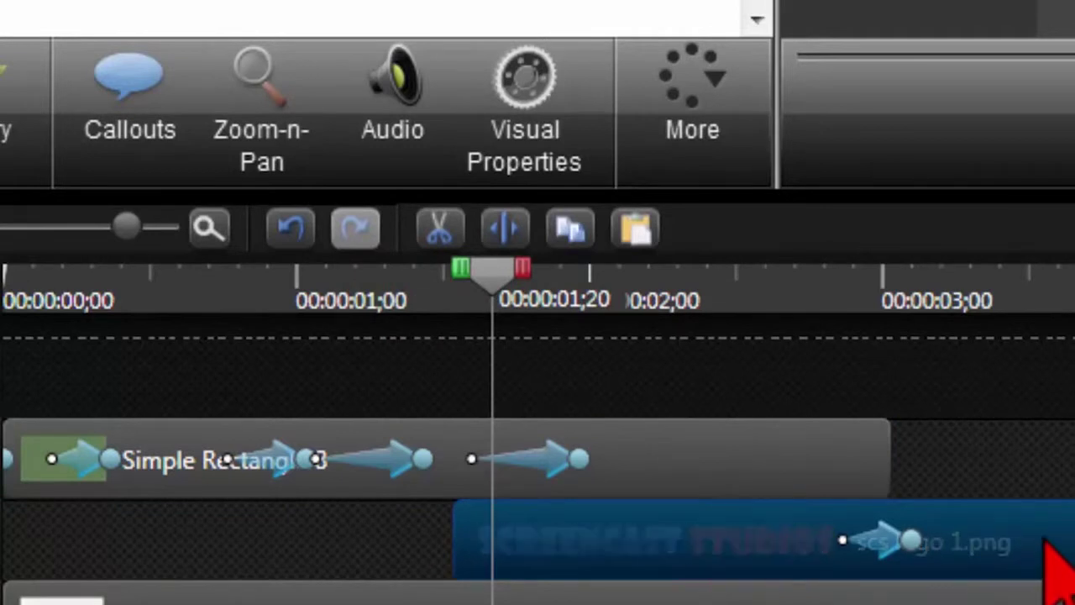
# Return the playhead to the start of the timeline and play the logo reveal with the replaced logo.
pyautogui.moveTo(496, 284); pyautogui.dragTo(5, 292)
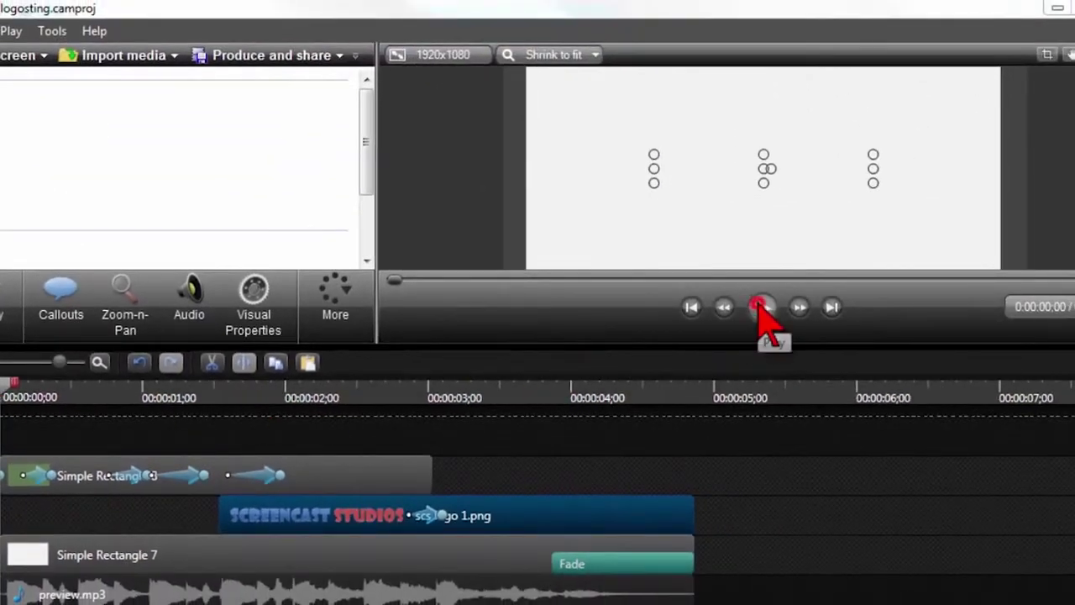
pyautogui.click(760, 307)
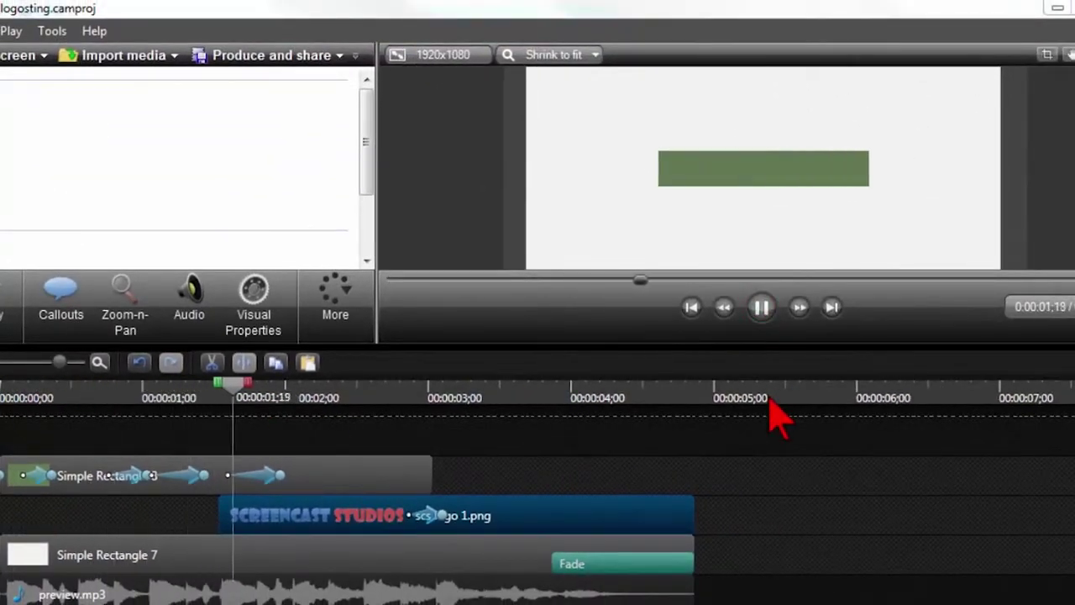
pyautogui.click(762, 307)
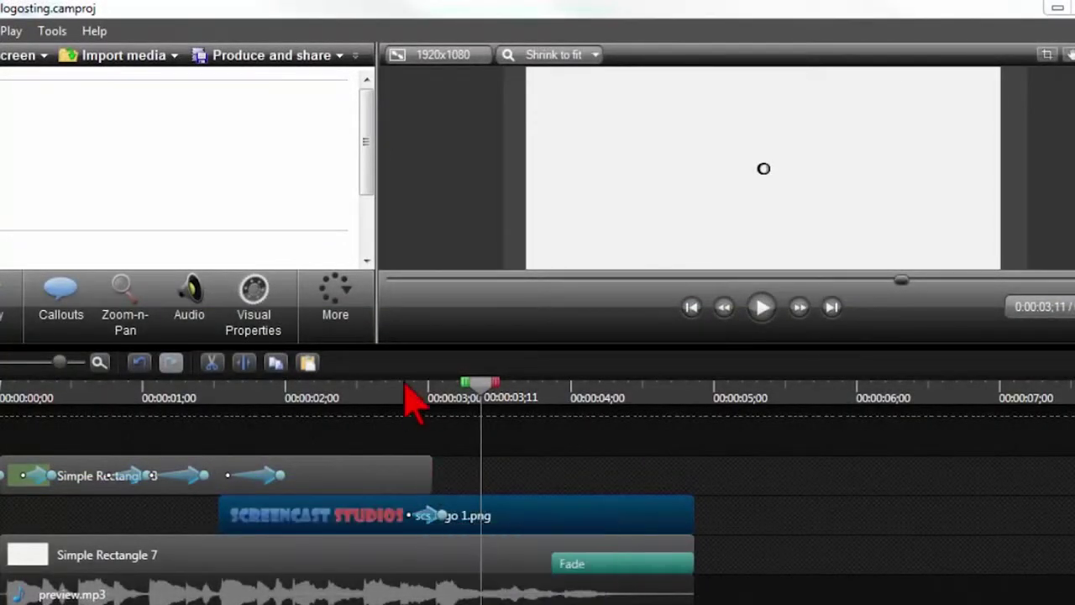
# Examine the logo clip just before its closing animation at 00:00:02;24 and at the clip's start at 00:00:01;16.
pyautogui.click(403, 412)
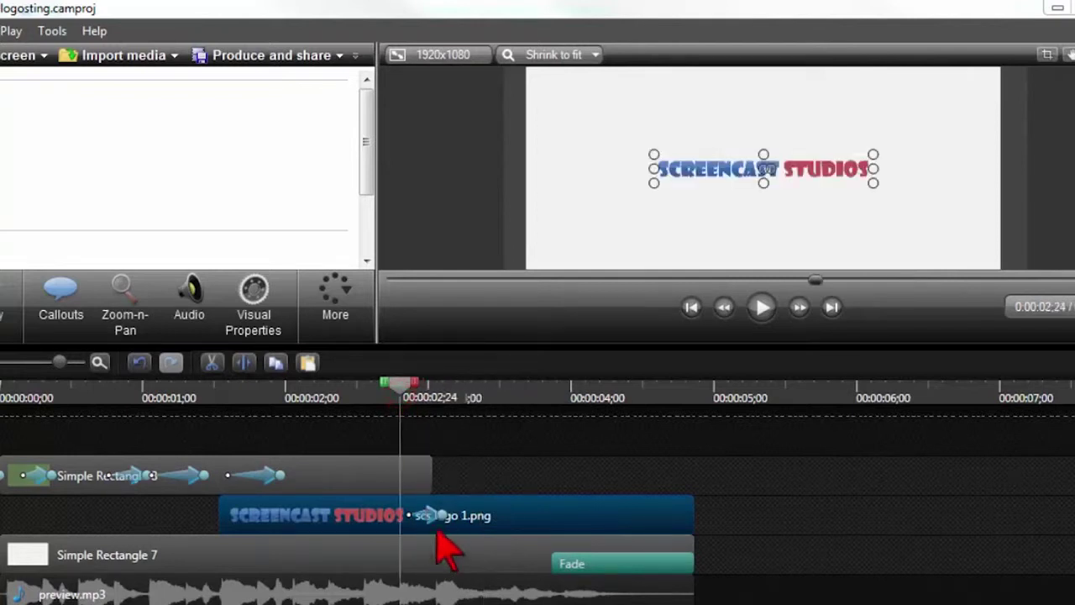
pyautogui.moveTo(398, 386); pyautogui.dragTo(301, 394)
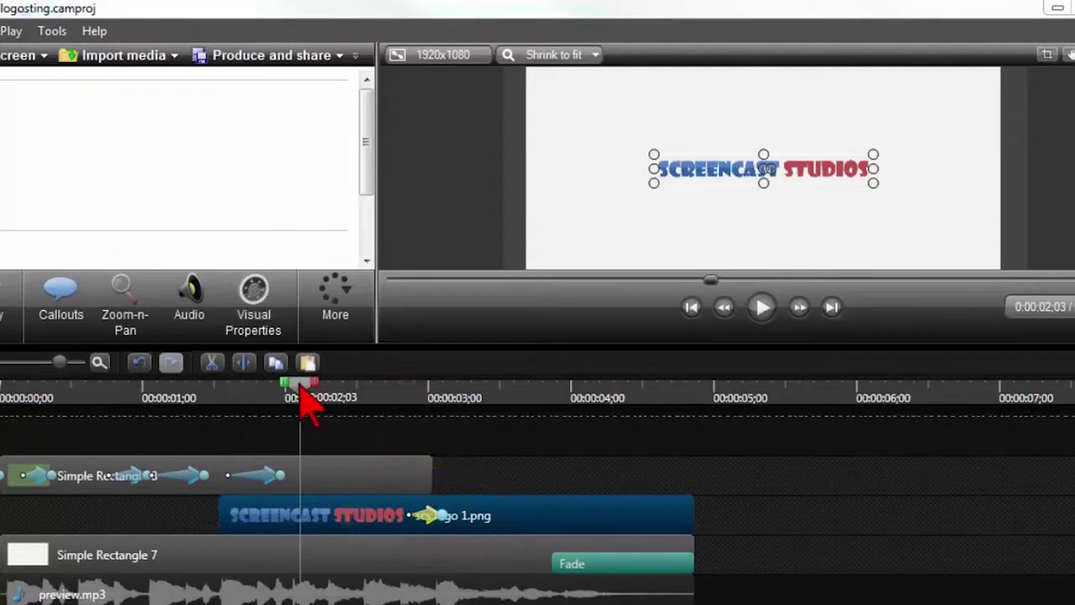
pyautogui.click(228, 396)
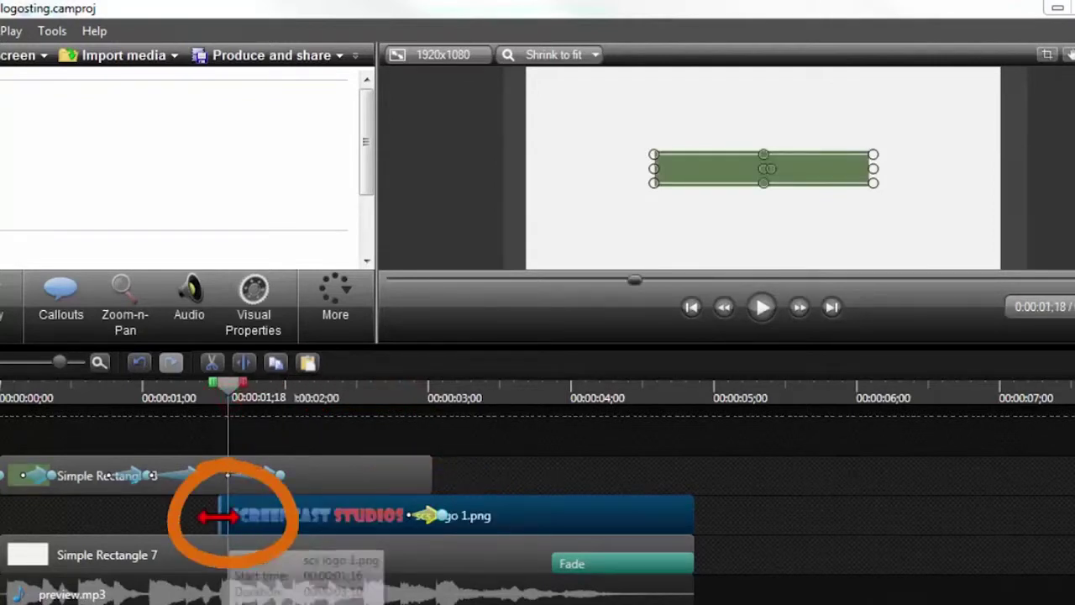
pyautogui.moveTo(232, 394); pyautogui.dragTo(223, 415)
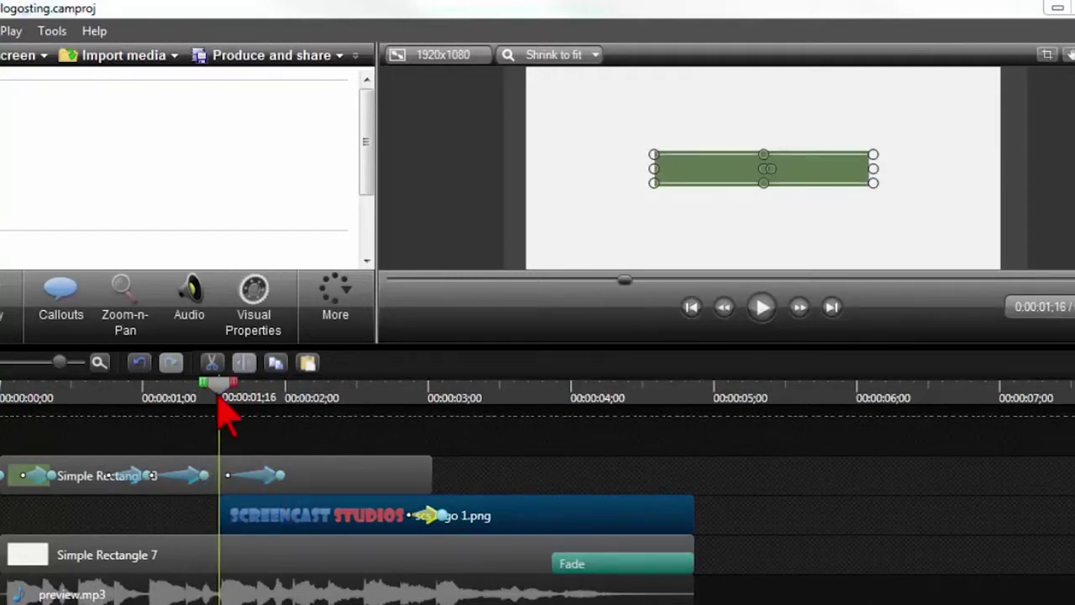
pyautogui.moveTo(230, 403)
pyautogui.mouseDown()
pyautogui.moveTo(278, 398)
pyautogui.moveTo(223, 401)
pyautogui.mouseUp()
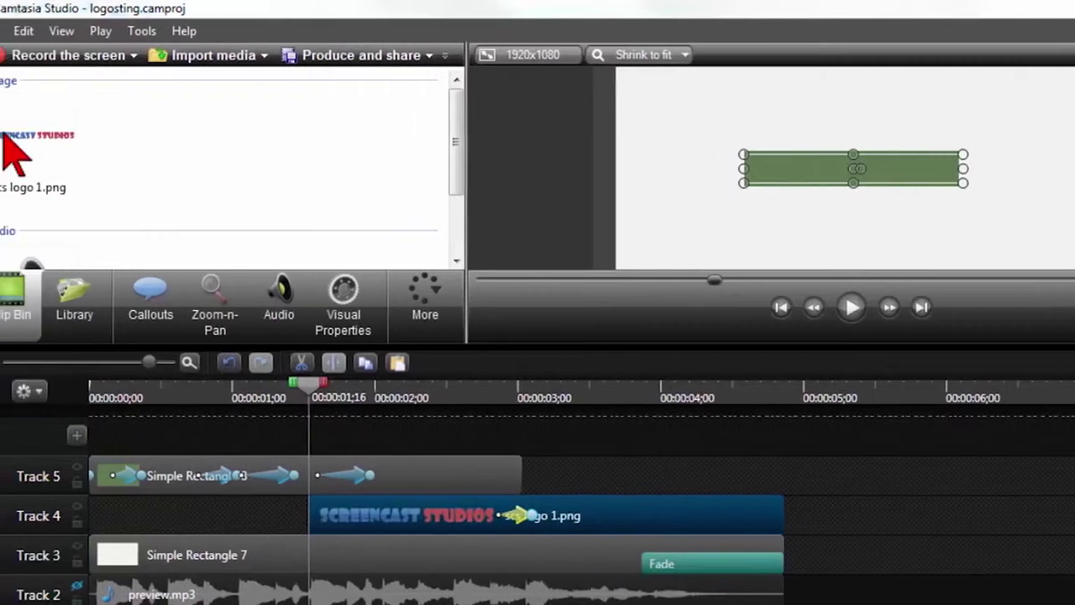
# Check the new logo in the Clip Bin and scrub across the logo clip's start between 00:00:01;08 and 00:00:02;06.
pyautogui.click(58, 130)
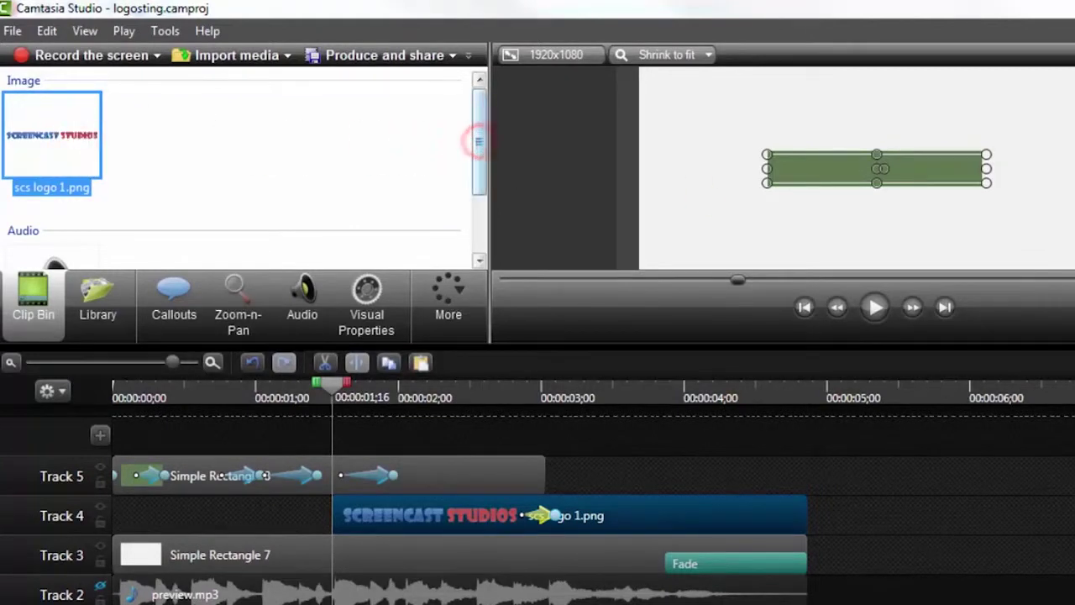
pyautogui.moveTo(336, 392); pyautogui.dragTo(361, 412)
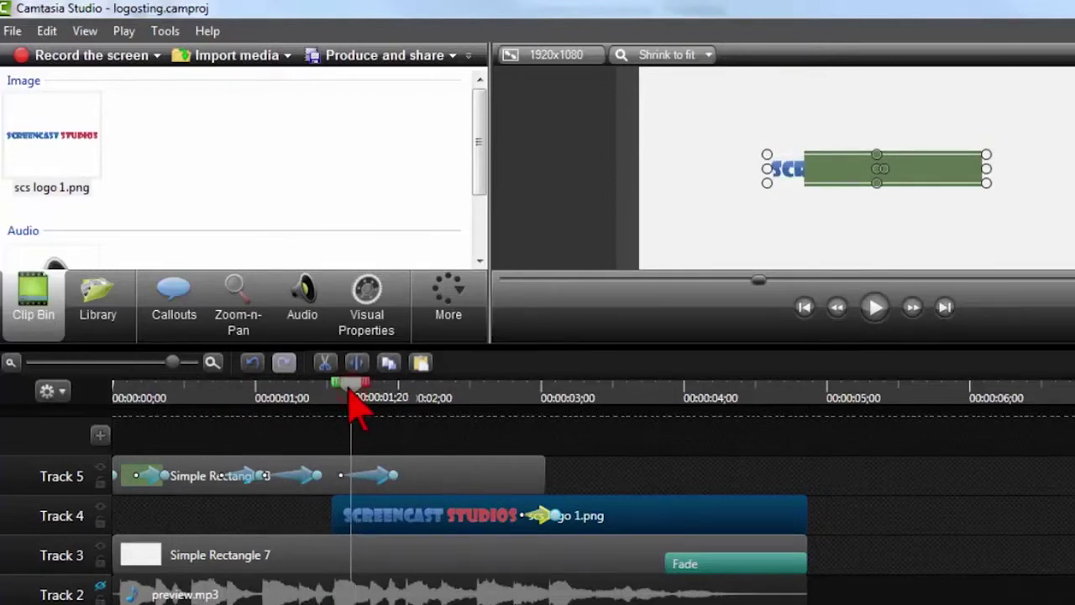
pyautogui.moveTo(357, 409); pyautogui.dragTo(296, 408)
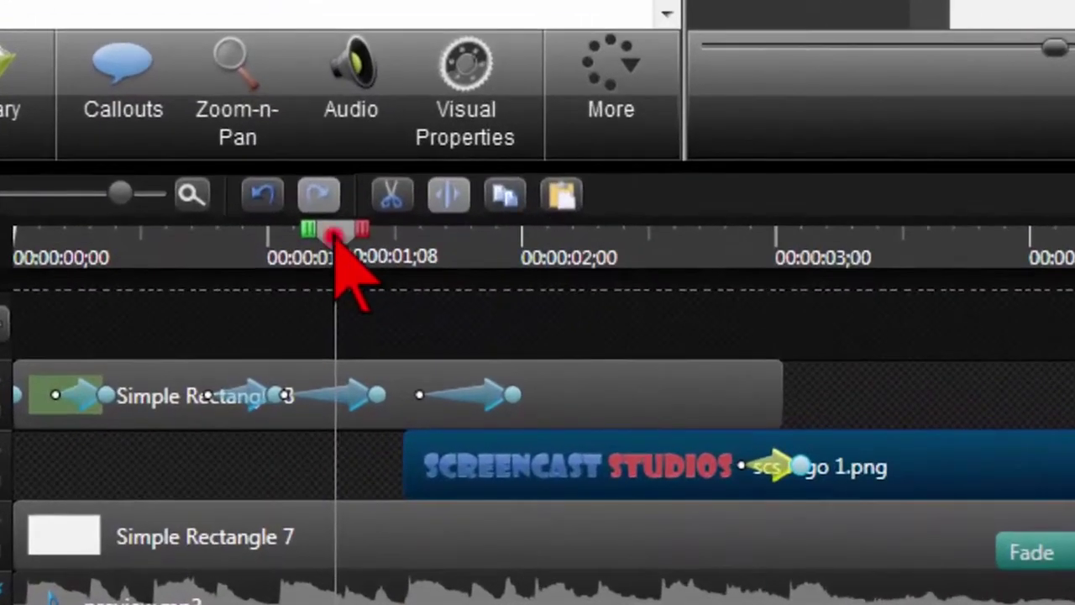
pyautogui.moveTo(336, 237); pyautogui.dragTo(371, 240)
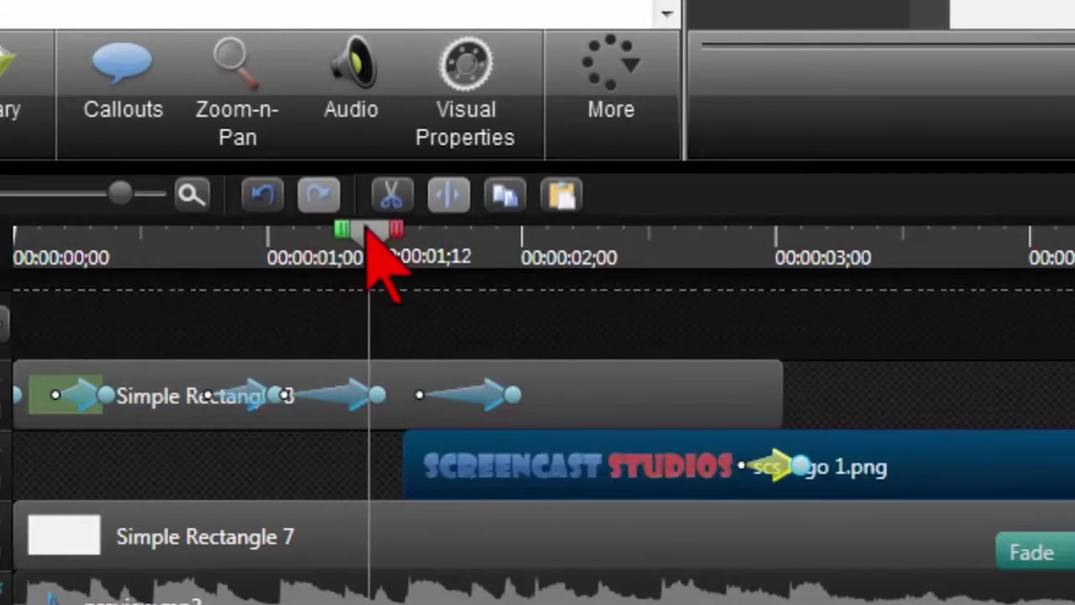
pyautogui.moveTo(375, 235); pyautogui.dragTo(417, 242)
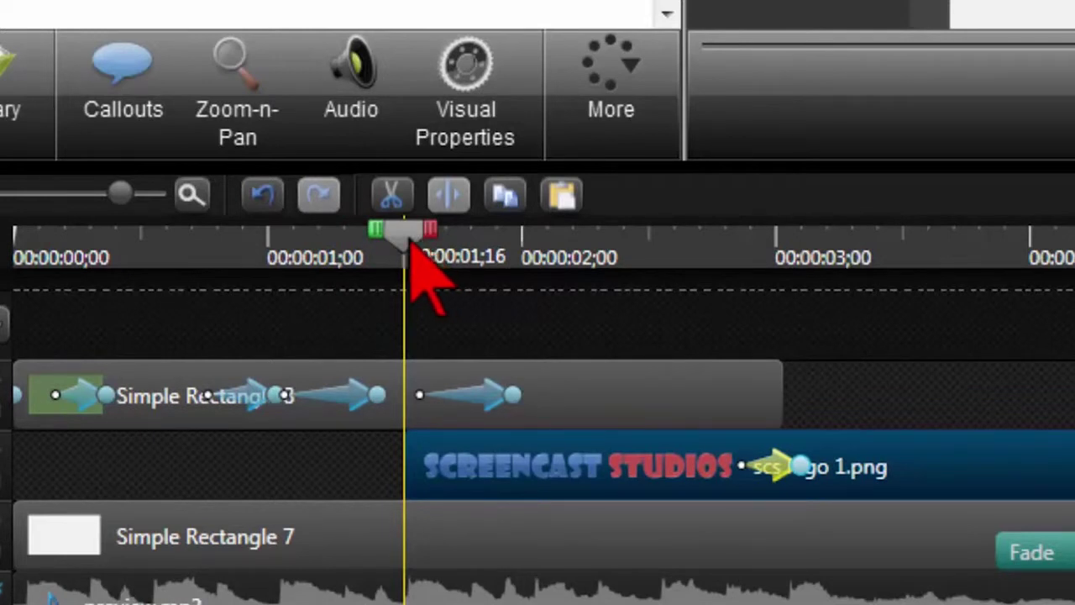
pyautogui.moveTo(424, 240); pyautogui.dragTo(576, 252)
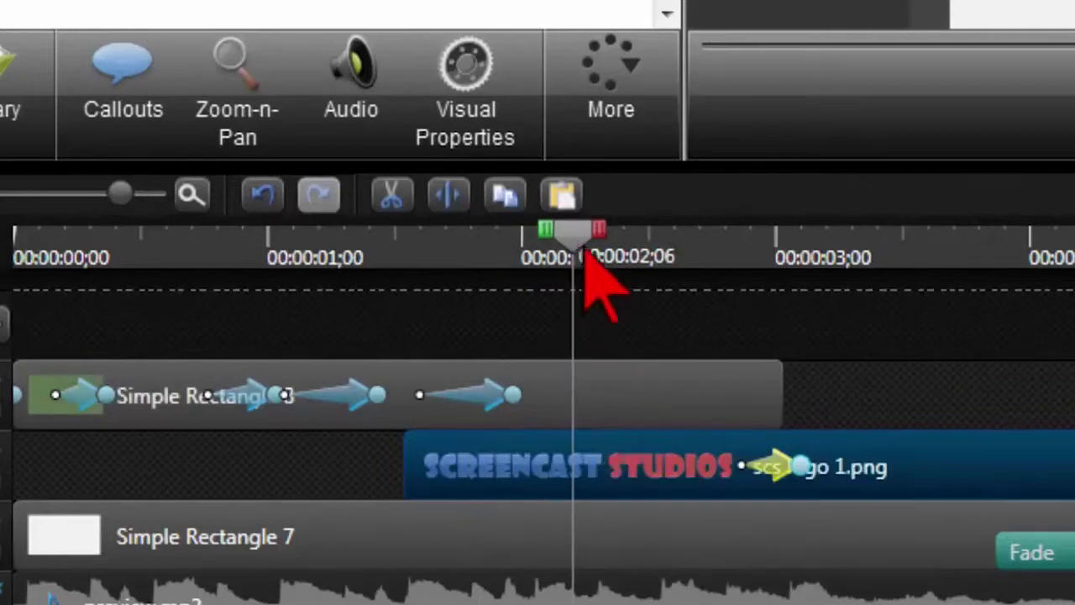
# Scrub between the logo clip's start at 00:00:01;16 and the end of the rectangle's last animation to examine how the logo is uncovered.
pyautogui.moveTo(575, 237); pyautogui.dragTo(551, 244)
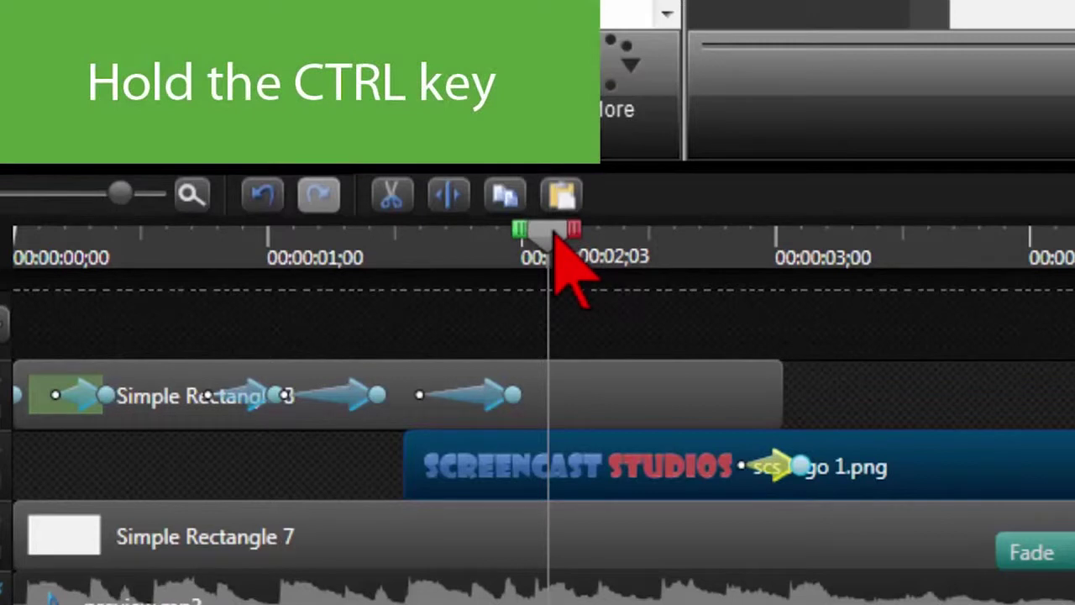
pyautogui.moveTo(555, 237); pyautogui.dragTo(416, 273)
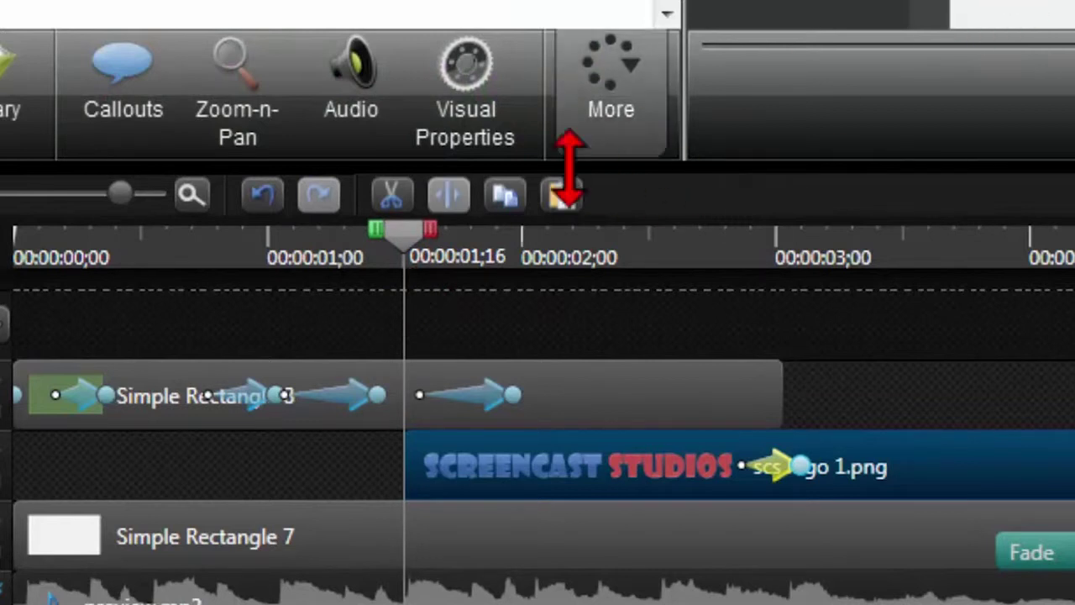
pyautogui.moveTo(404, 250); pyautogui.dragTo(440, 250)
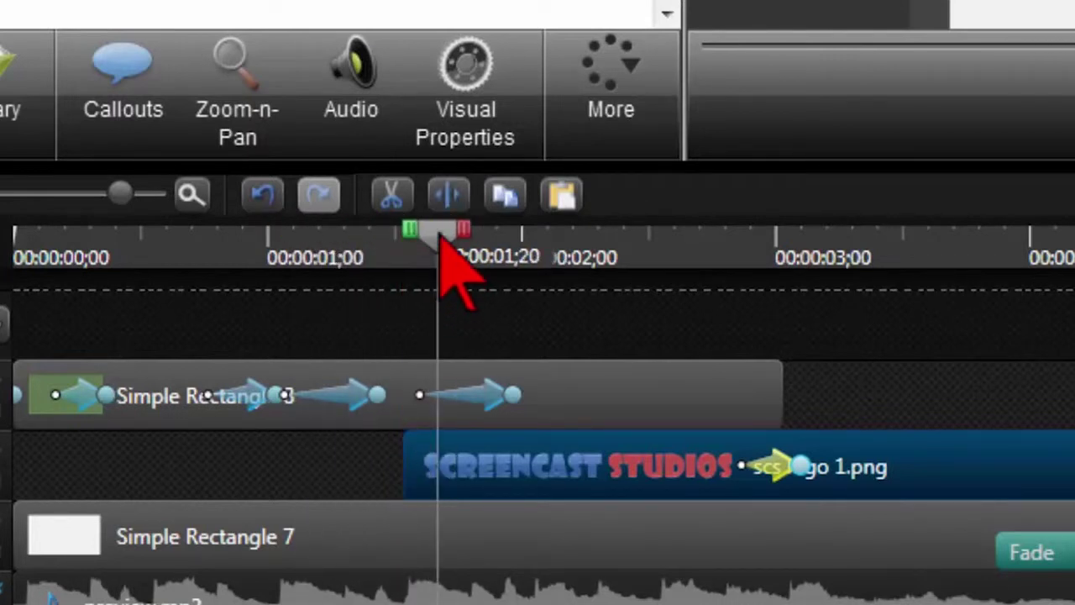
pyautogui.moveTo(440, 238); pyautogui.dragTo(626, 252)
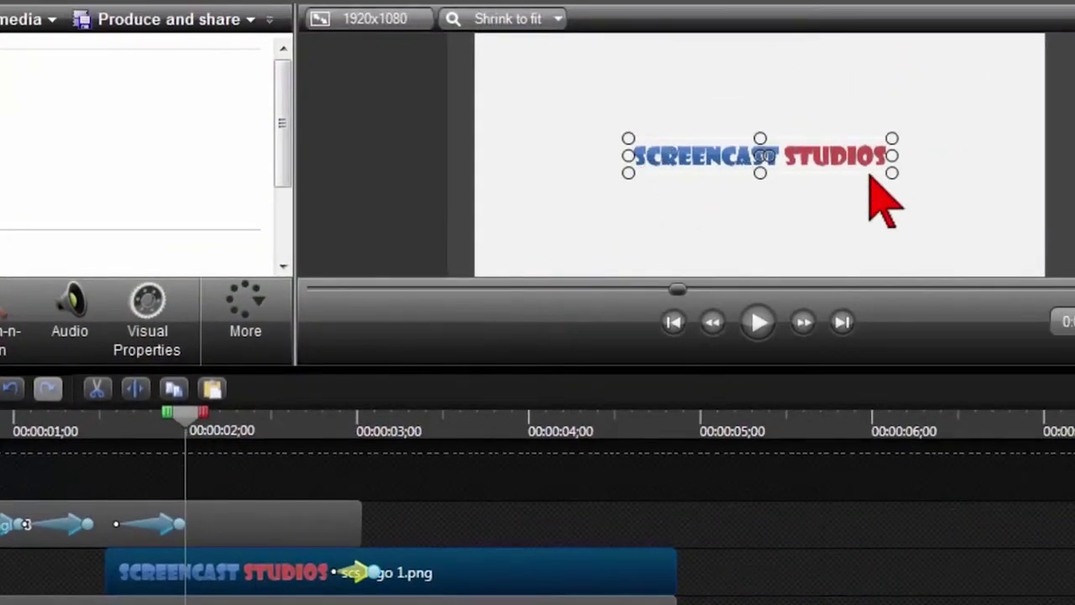
pyautogui.moveTo(187, 420); pyautogui.dragTo(130, 436)
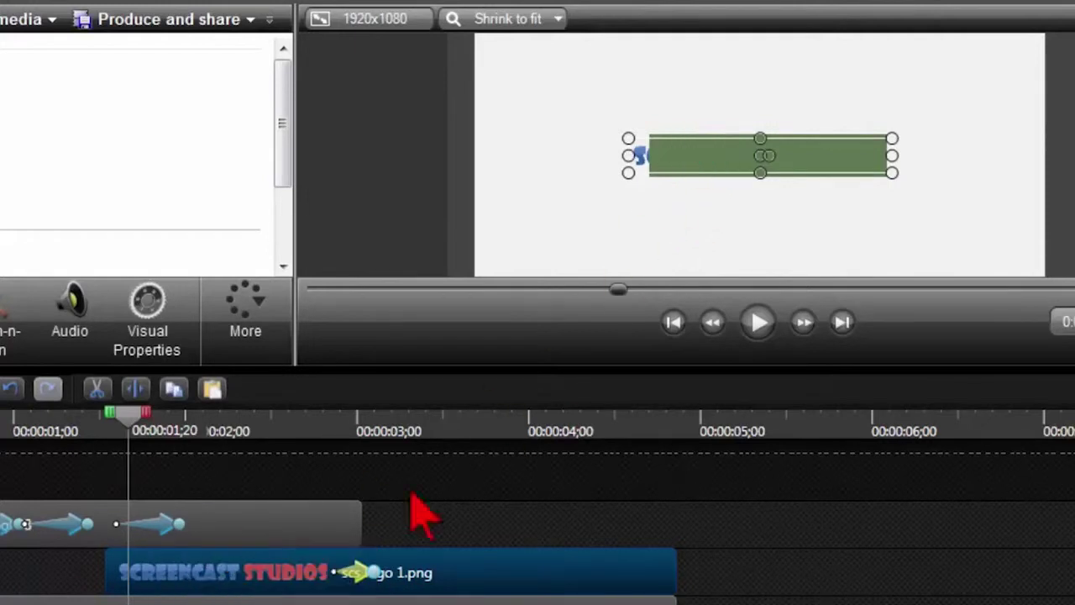
# Fill the animated rectangle callout with the blue sampled from the logo's SCREENCAST lettering at 00:00:01;24.
pyautogui.click(282, 525)
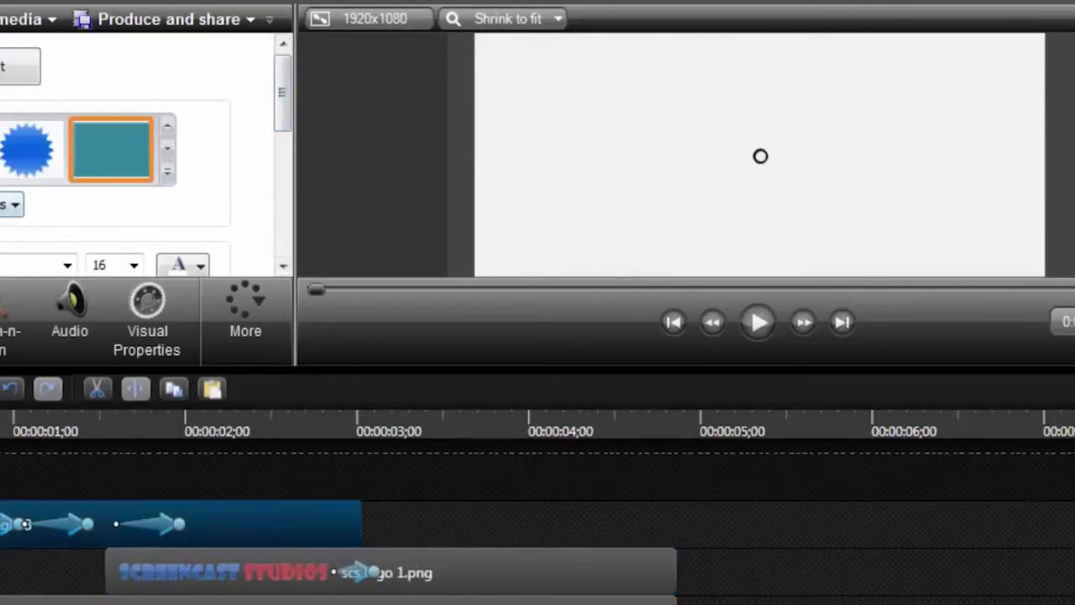
pyautogui.moveTo(0, 493); pyautogui.dragTo(168, 492)
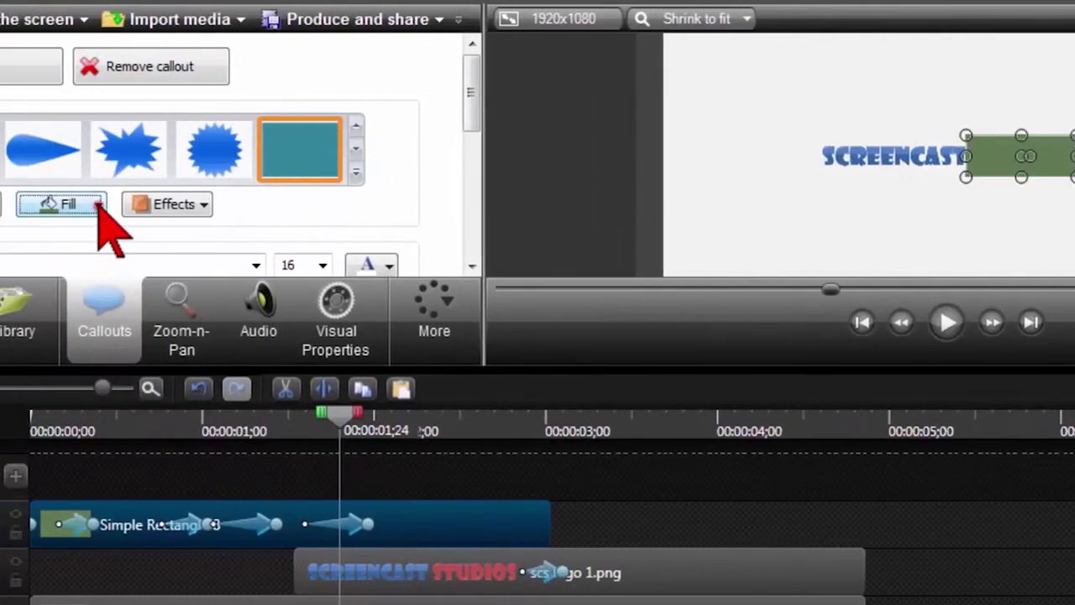
pyautogui.click(99, 205)
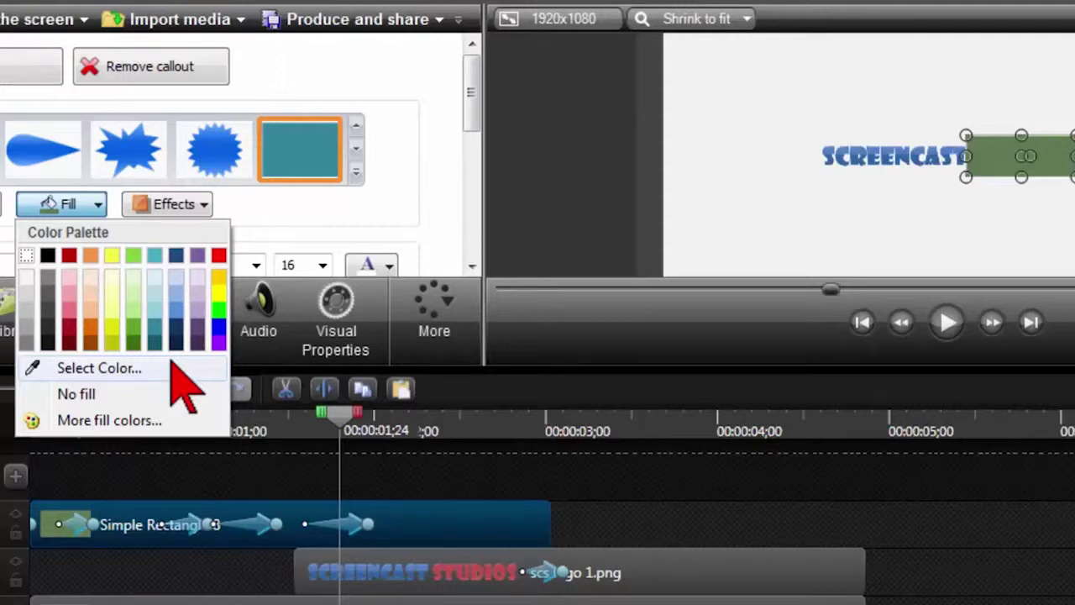
pyautogui.click(71, 371)
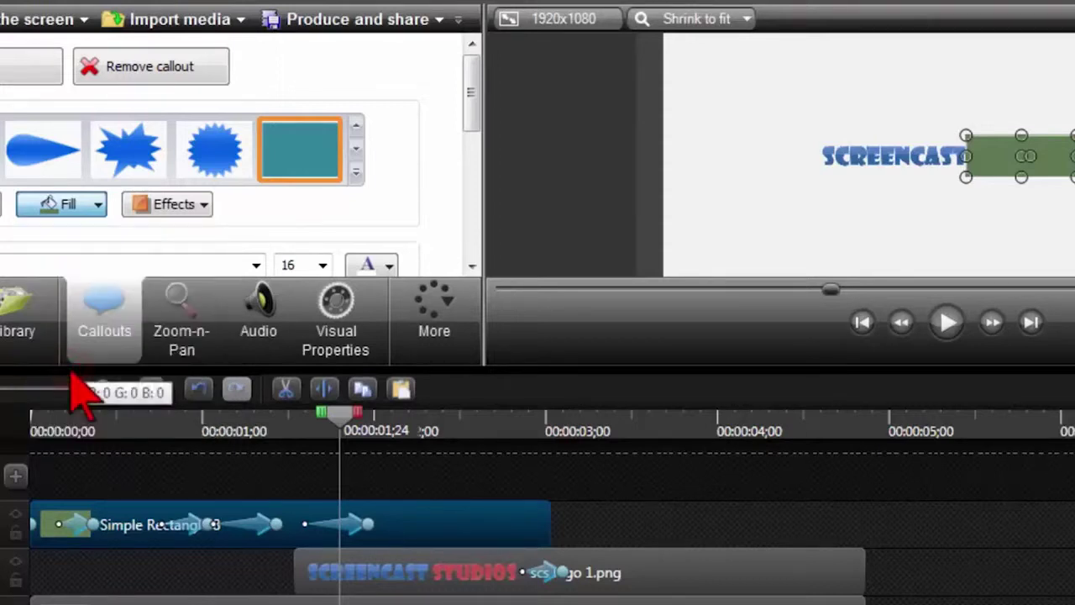
pyautogui.click(852, 153)
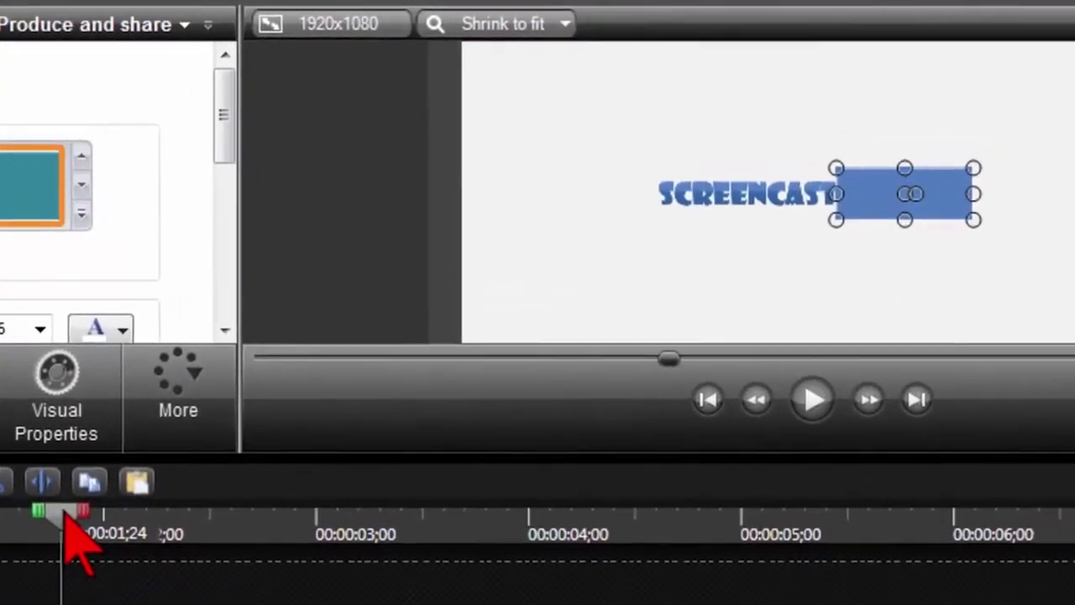
# Scrub back through the rectangle's animations around 00:00:01;05, clear the selection and return the playhead to the timeline start.
pyautogui.moveTo(342, 418); pyautogui.dragTo(253, 420)
pyautogui.moveTo(1, 556)
pyautogui.mouseDown()
pyautogui.moveTo(99, 550)
pyautogui.moveTo(0, 568)
pyautogui.mouseUp()
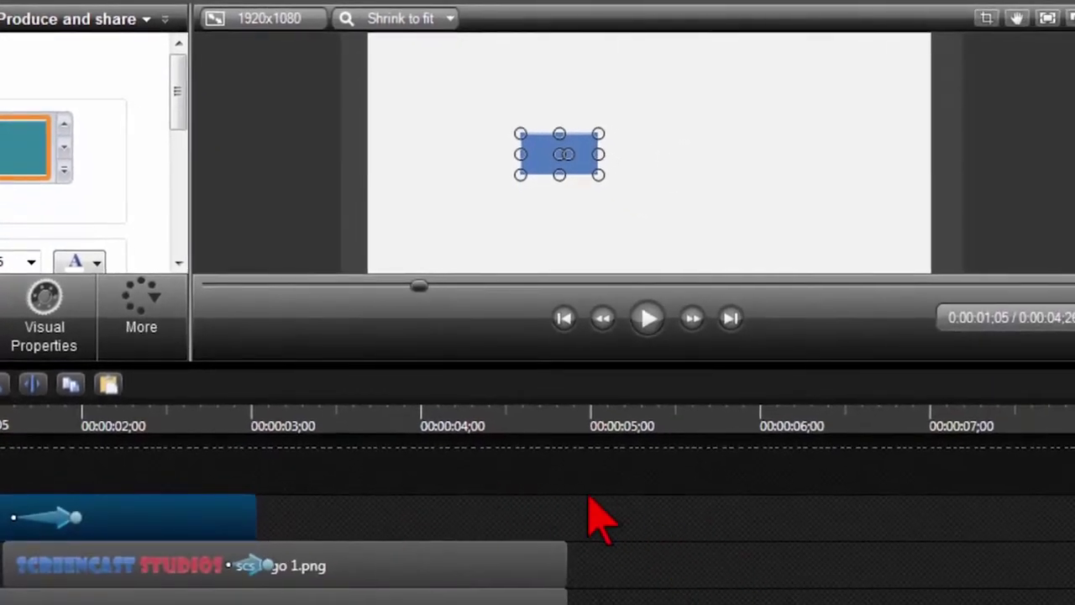
pyautogui.click(588, 497)
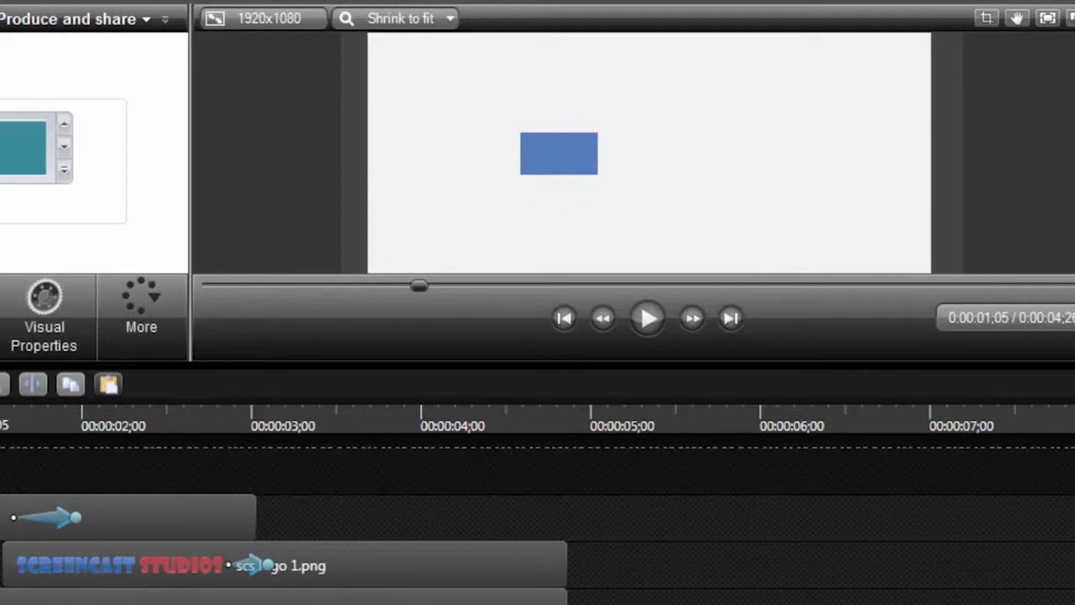
pyautogui.moveTo(0, 433); pyautogui.dragTo(0, 443)
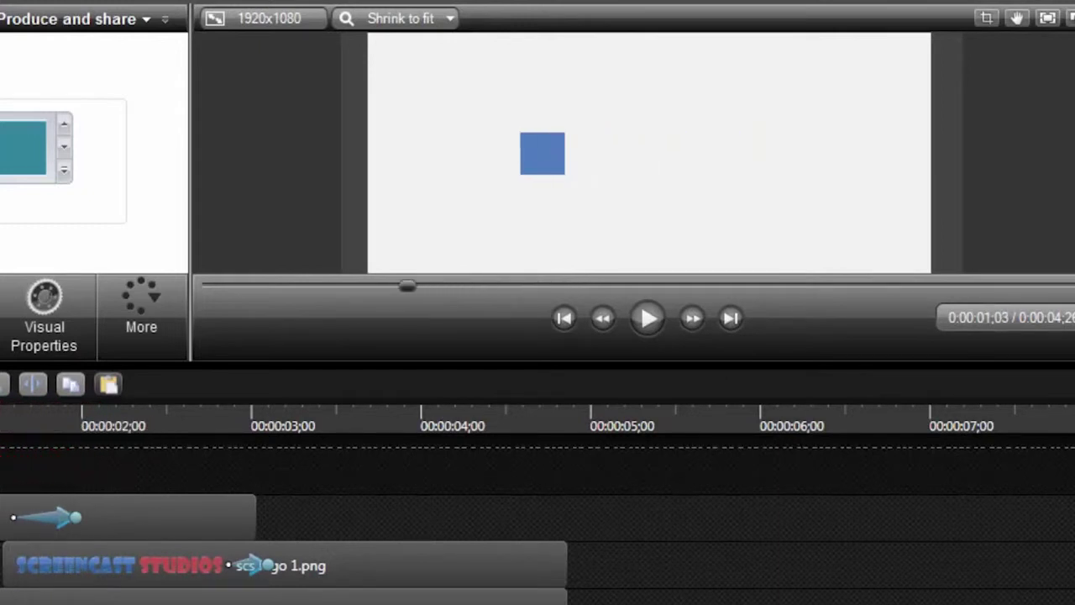
pyautogui.moveTo(0, 444); pyautogui.dragTo(0, 444)
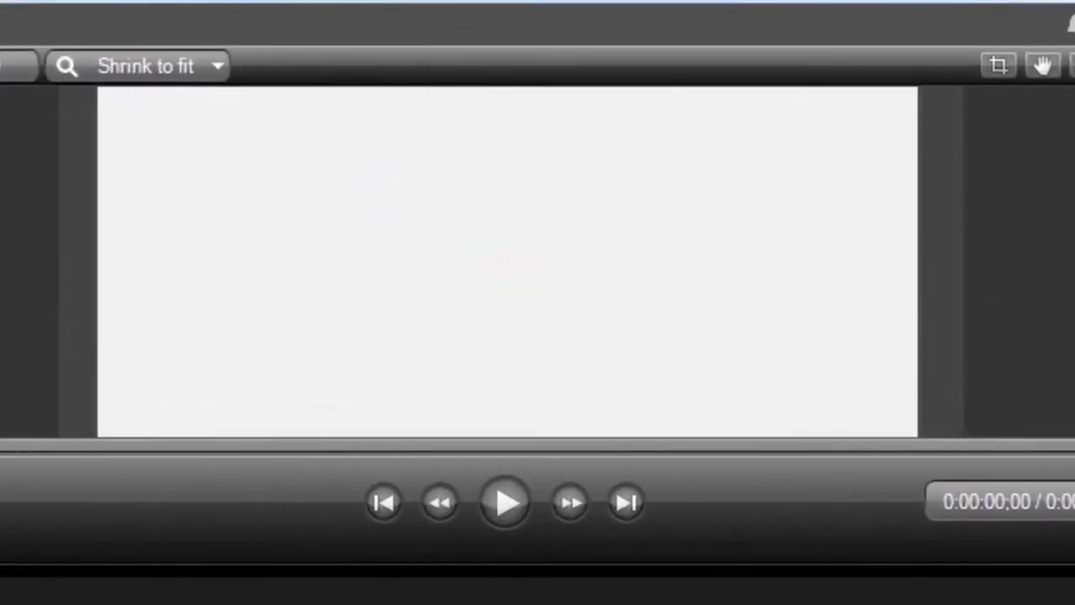
# Play the recolored logo reveal from the start to 00:00:03;03 and scrub back to the full logo at 00:00:02;14.
pyautogui.click(506, 502)
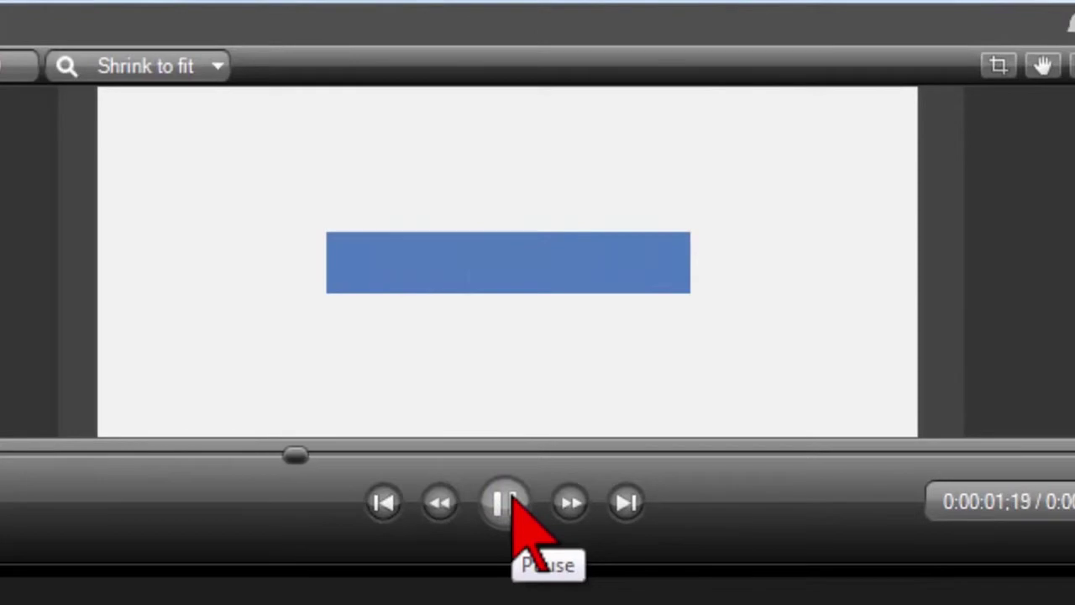
pyautogui.click(507, 502)
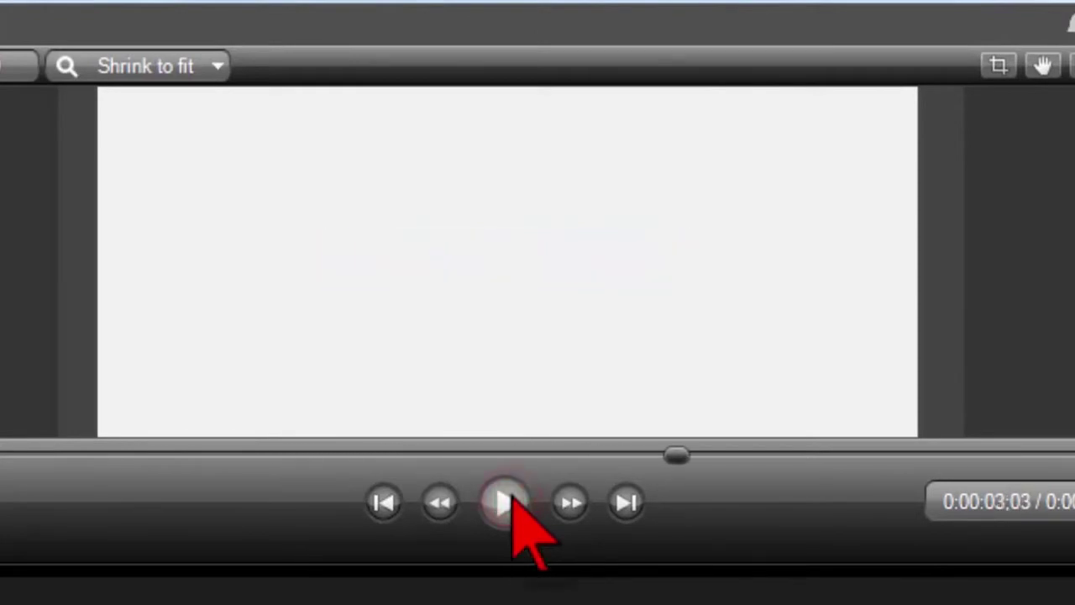
pyautogui.moveTo(676, 455); pyautogui.dragTo(512, 455)
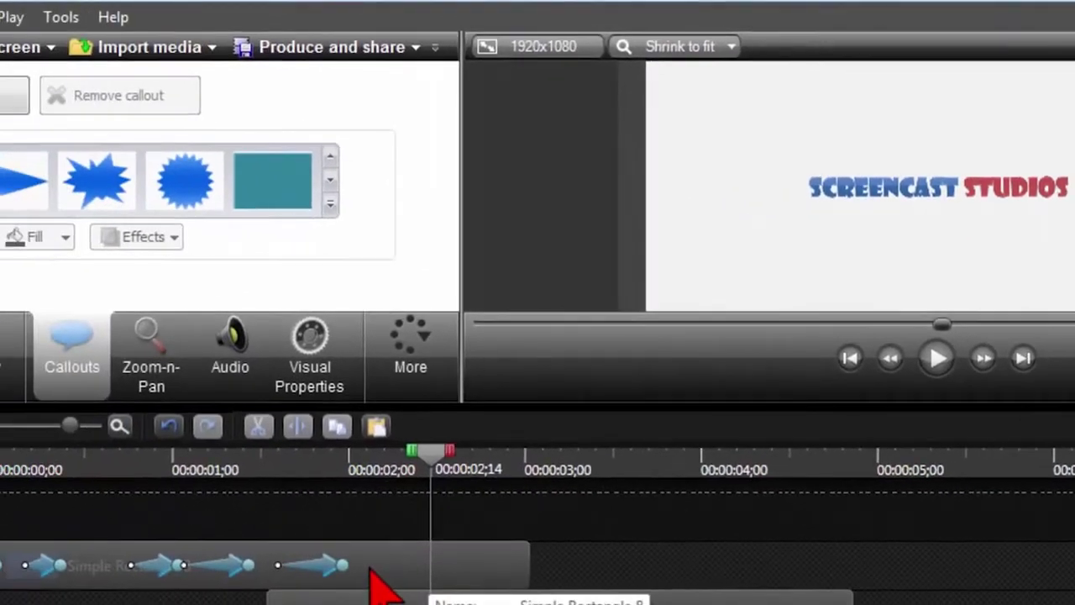
# Apply the first callout style, the gradient with a darker middle band, to the animated rectangle and preview it at 00:00:01;16.
pyautogui.click(370, 568)
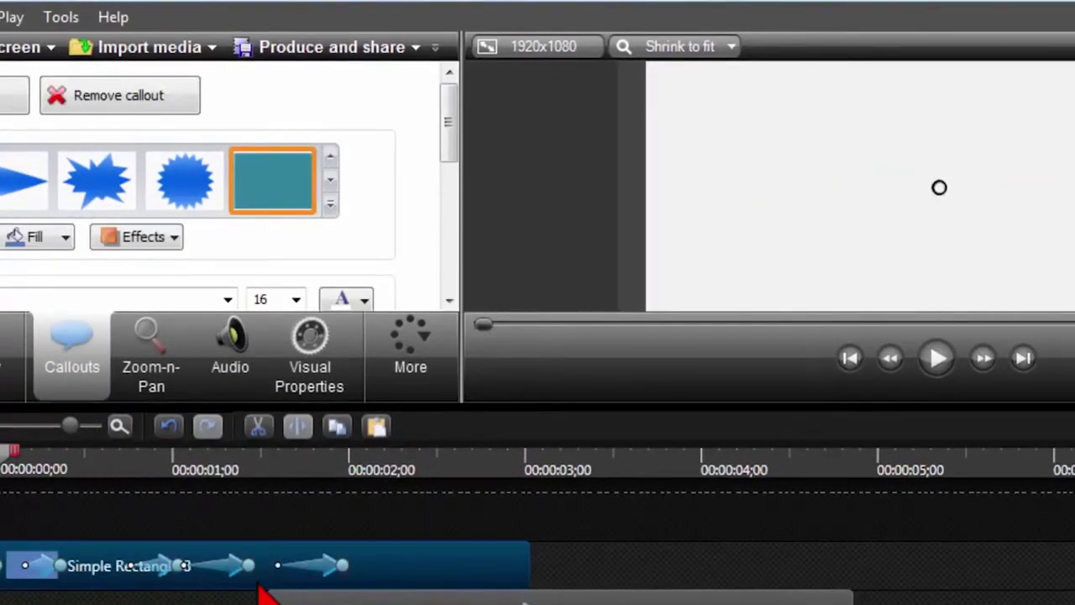
pyautogui.click(126, 237)
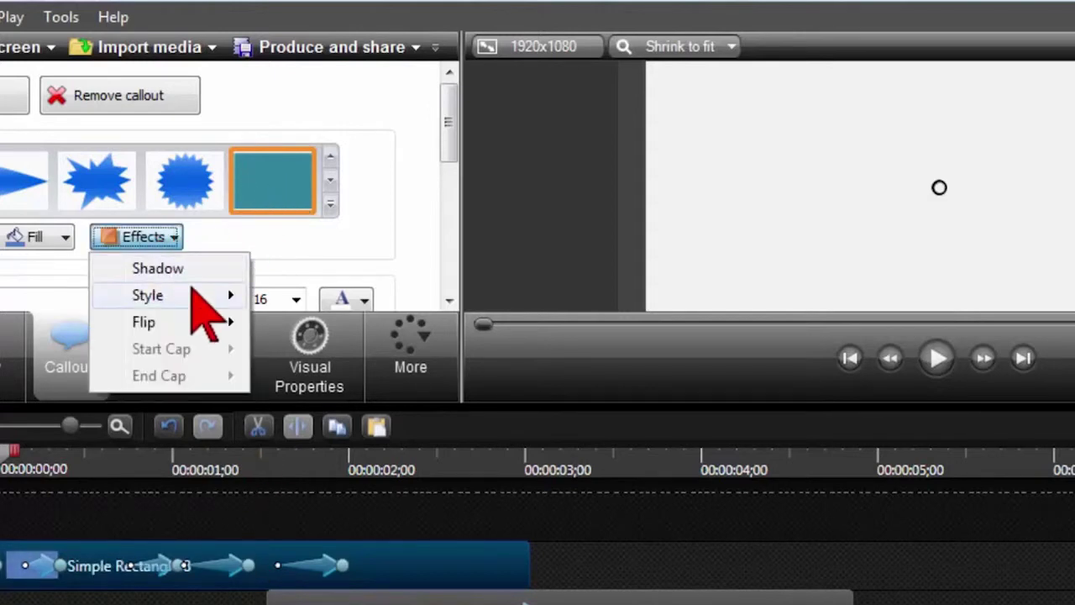
pyautogui.moveTo(192, 294)
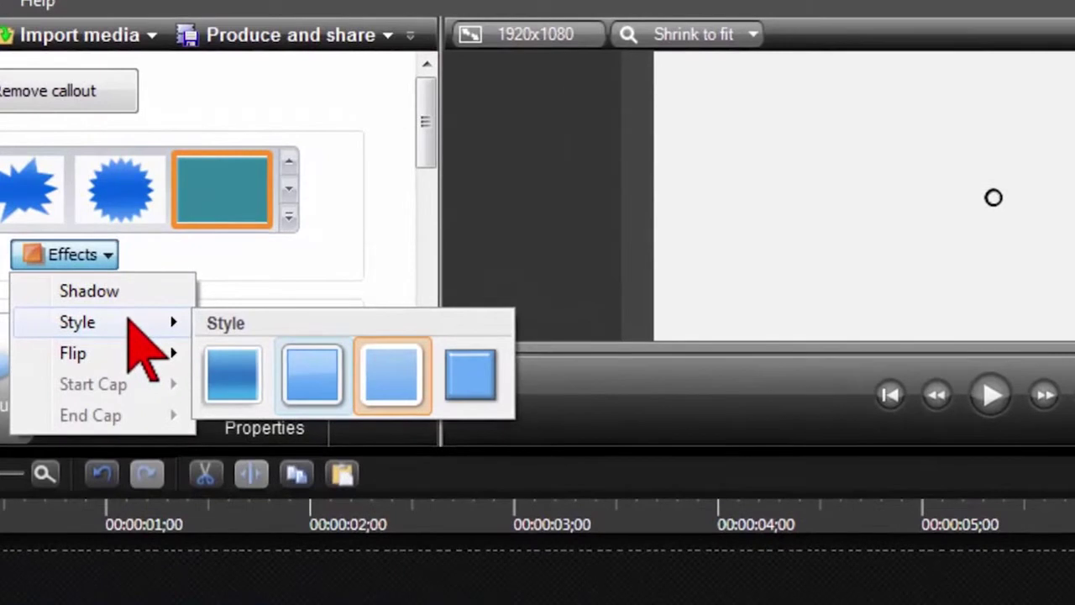
pyautogui.click(242, 369)
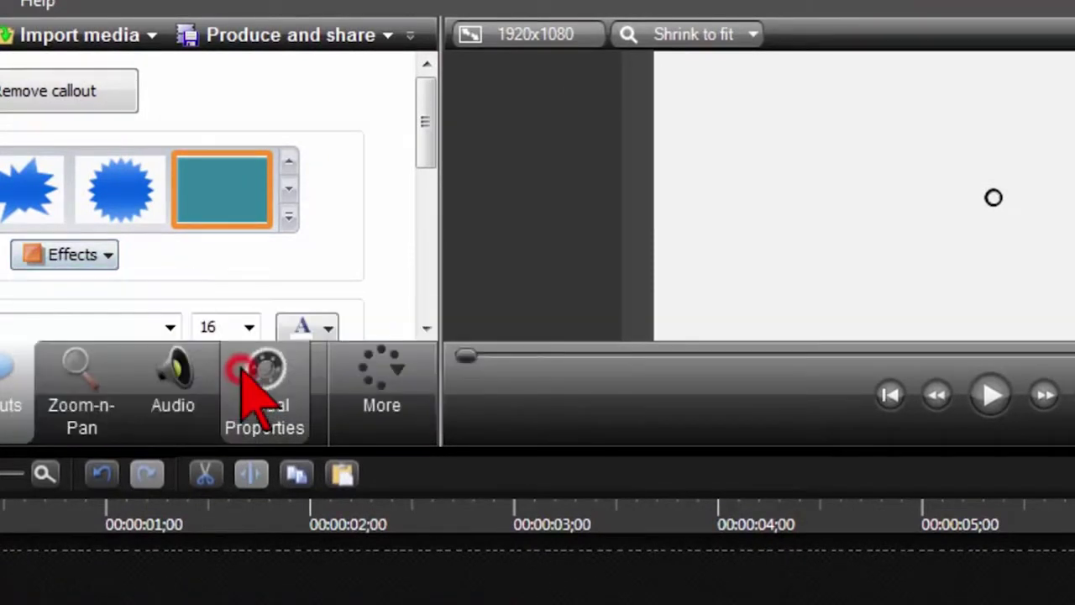
pyautogui.click(216, 521)
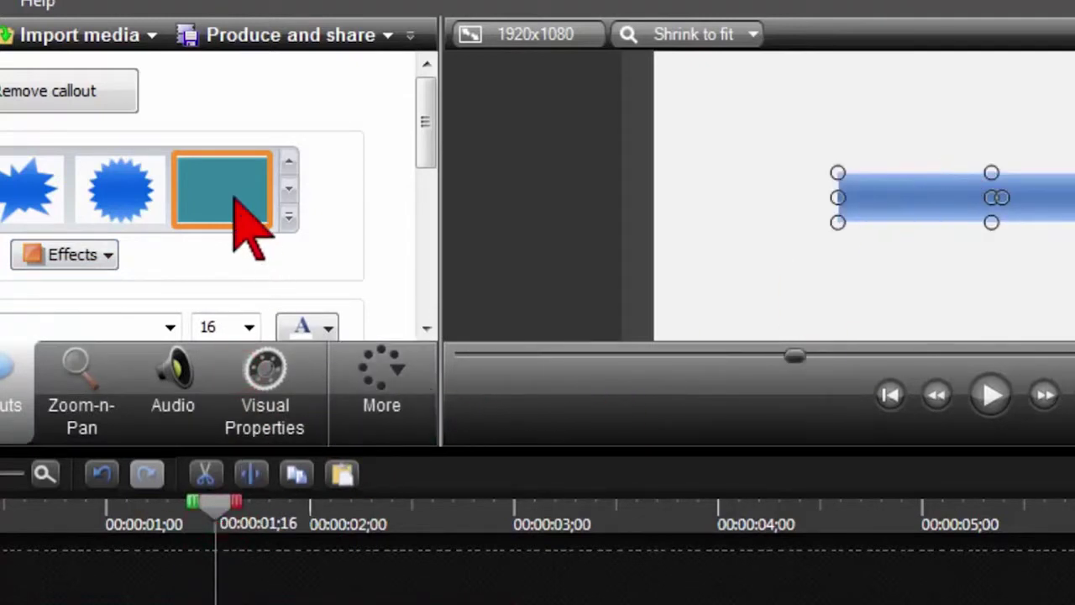
# Try the second and third callout styles on the animated rectangle.
pyautogui.click(107, 254)
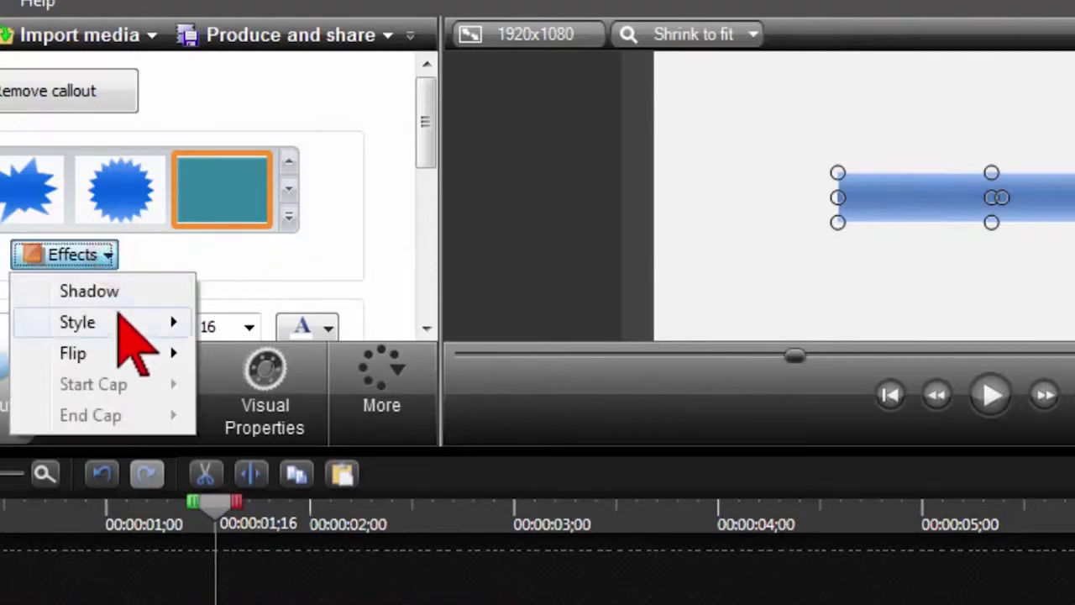
pyautogui.moveTo(120, 321)
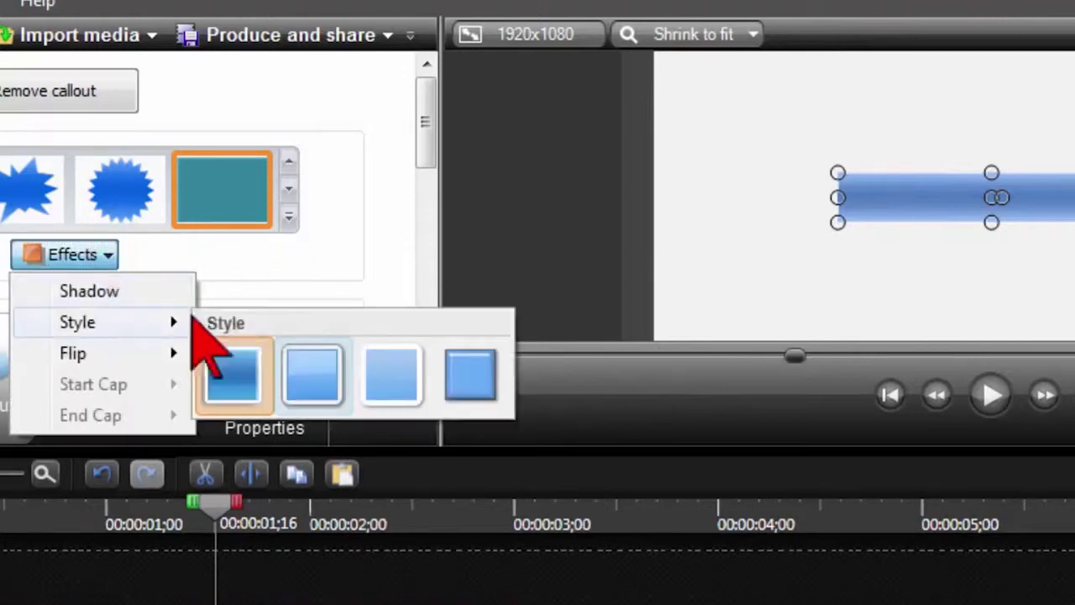
pyautogui.click(313, 375)
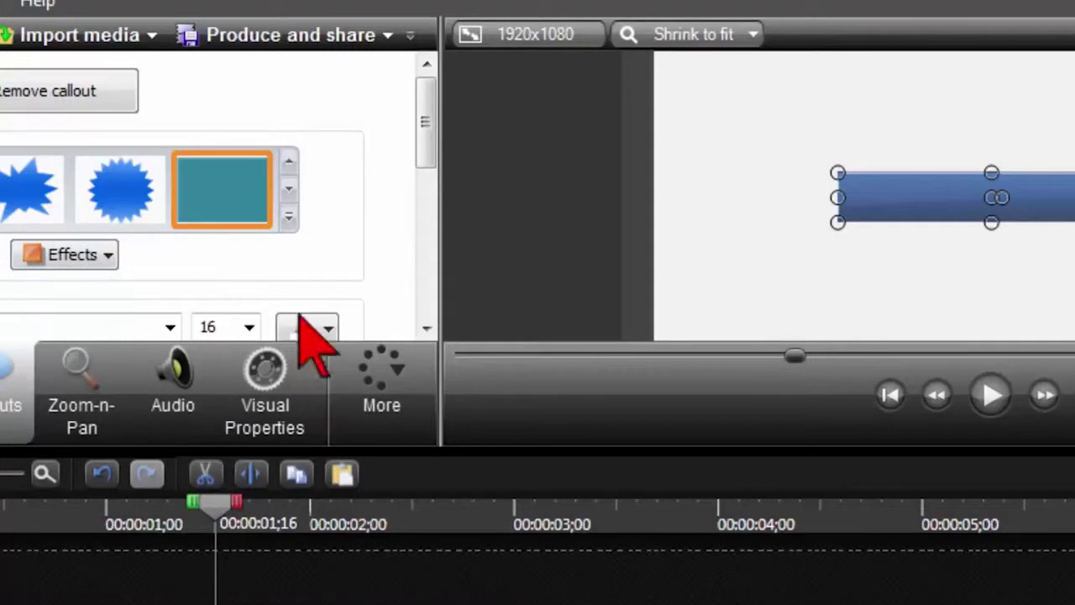
pyautogui.click(108, 255)
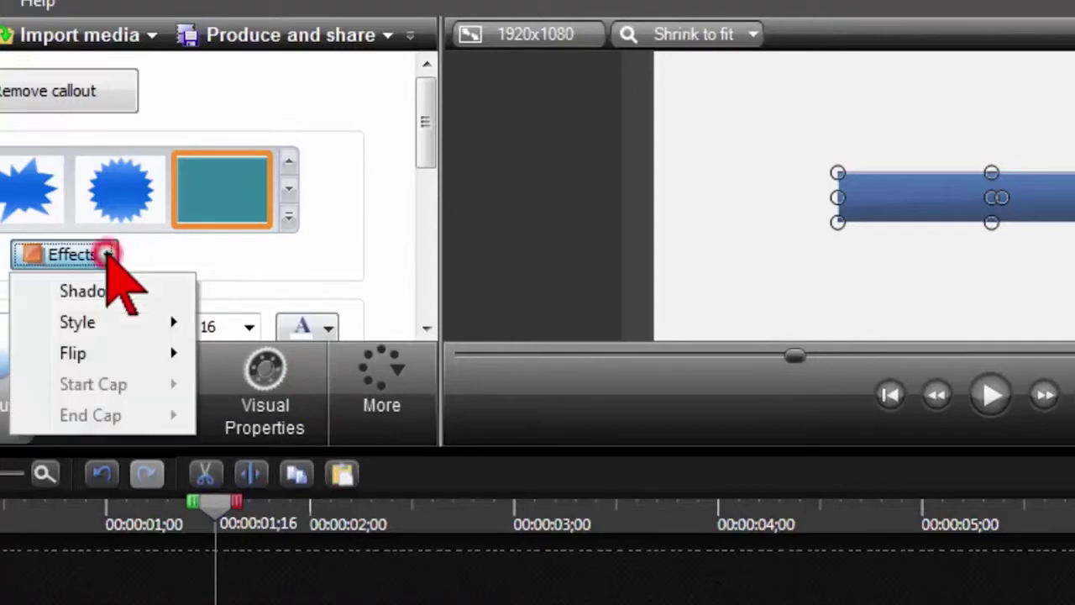
pyautogui.moveTo(125, 341)
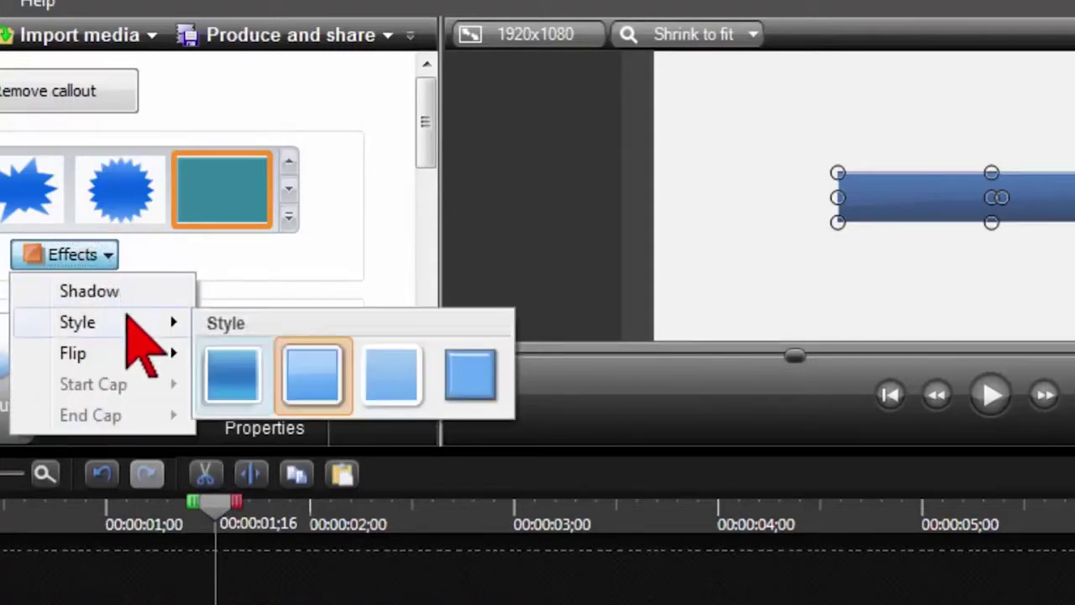
pyautogui.click(388, 372)
# Set the animated rectangle back to the first callout style and play the logo reveal until 00:00:03;07.
pyautogui.click(109, 255)
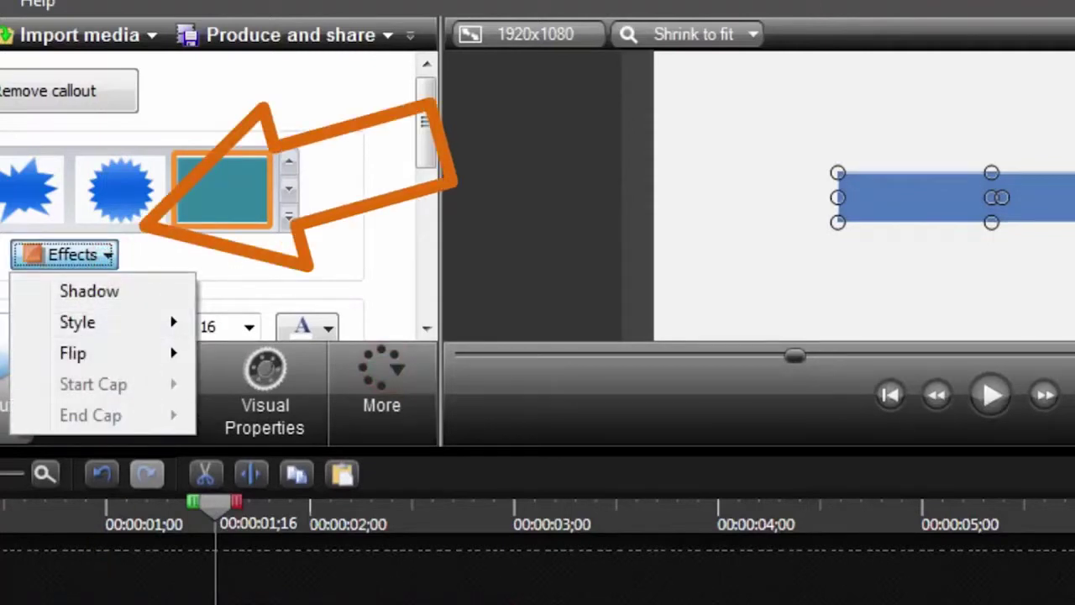
pyautogui.click(239, 340)
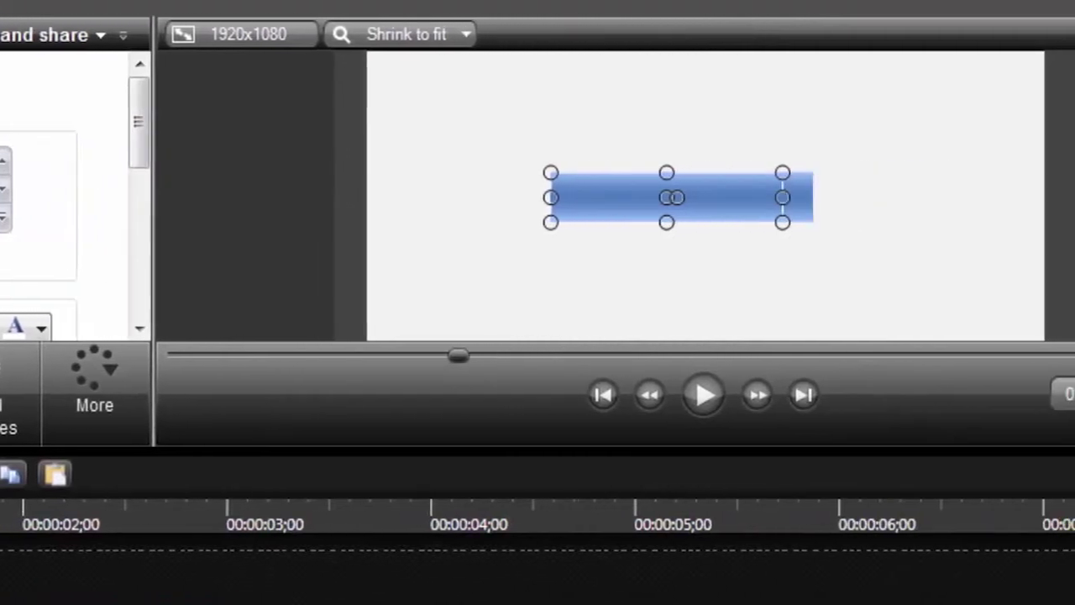
pyautogui.click(991, 394)
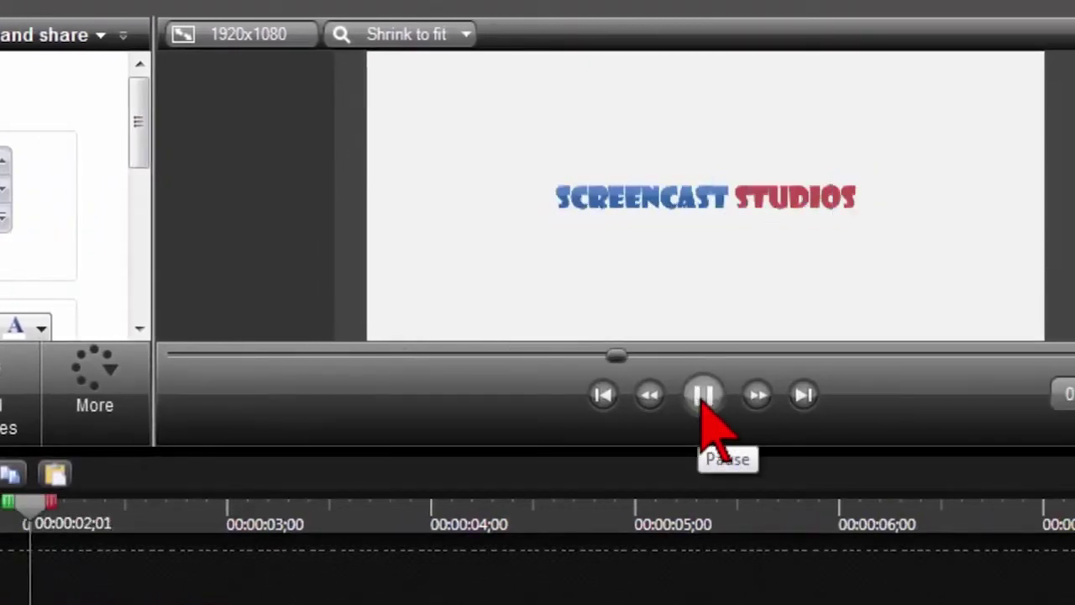
pyautogui.click(703, 400)
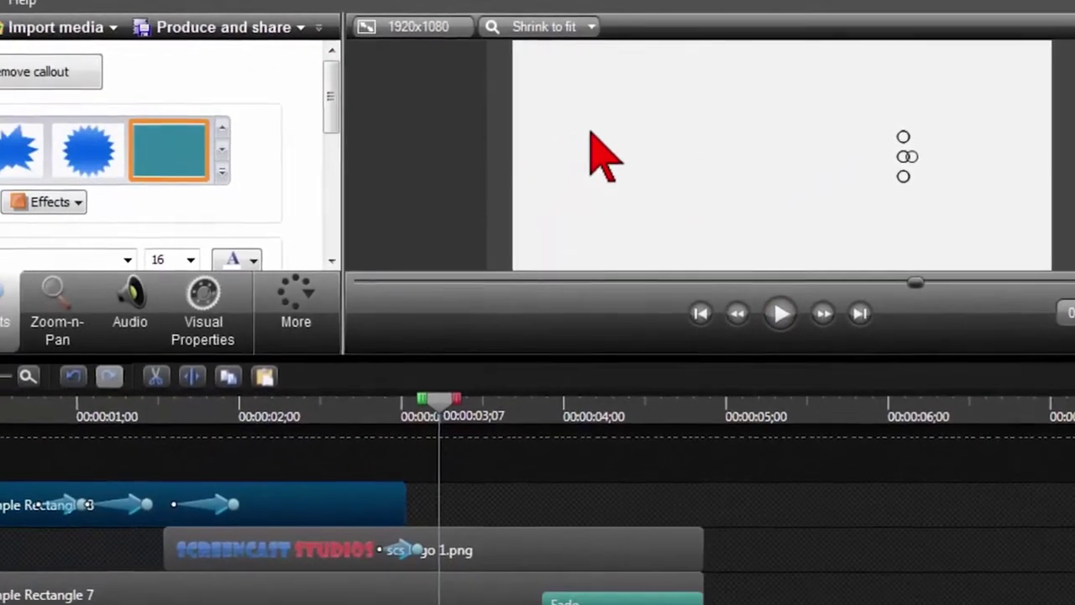
# Apply the second, glossy callout style to the Simple Rectangle 7 background and play the logo reveal.
pyautogui.click(223, 597)
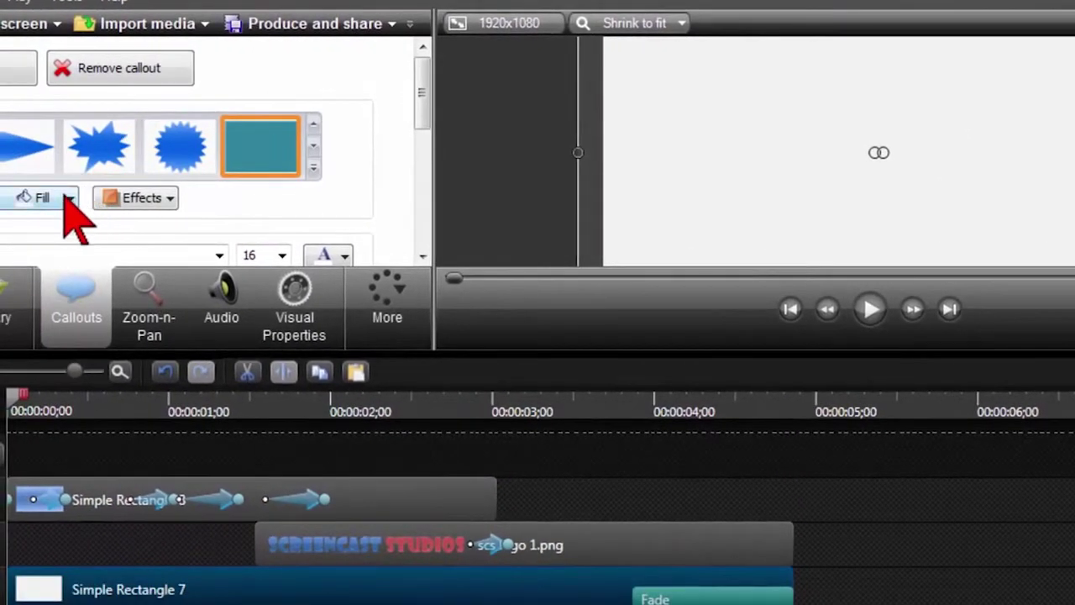
pyautogui.click(170, 198)
pyautogui.moveTo(179, 254)
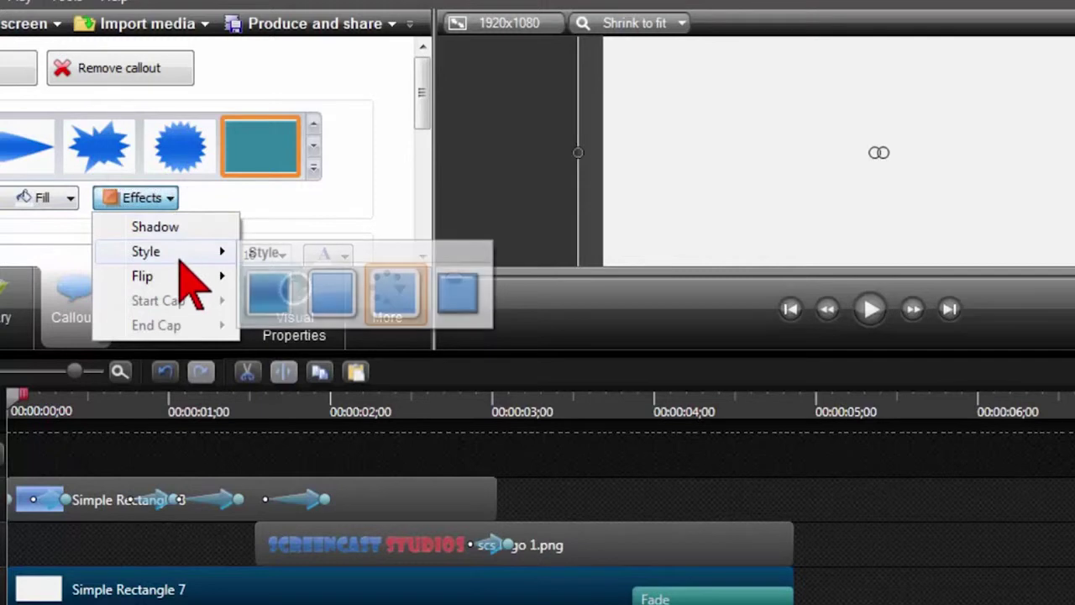
pyautogui.click(336, 298)
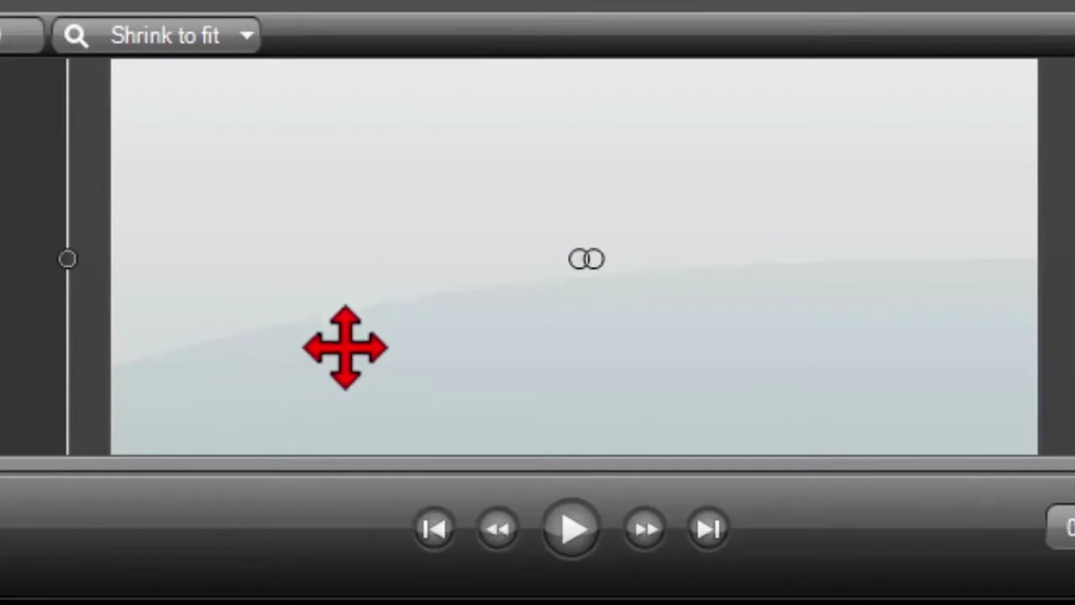
pyautogui.click(573, 529)
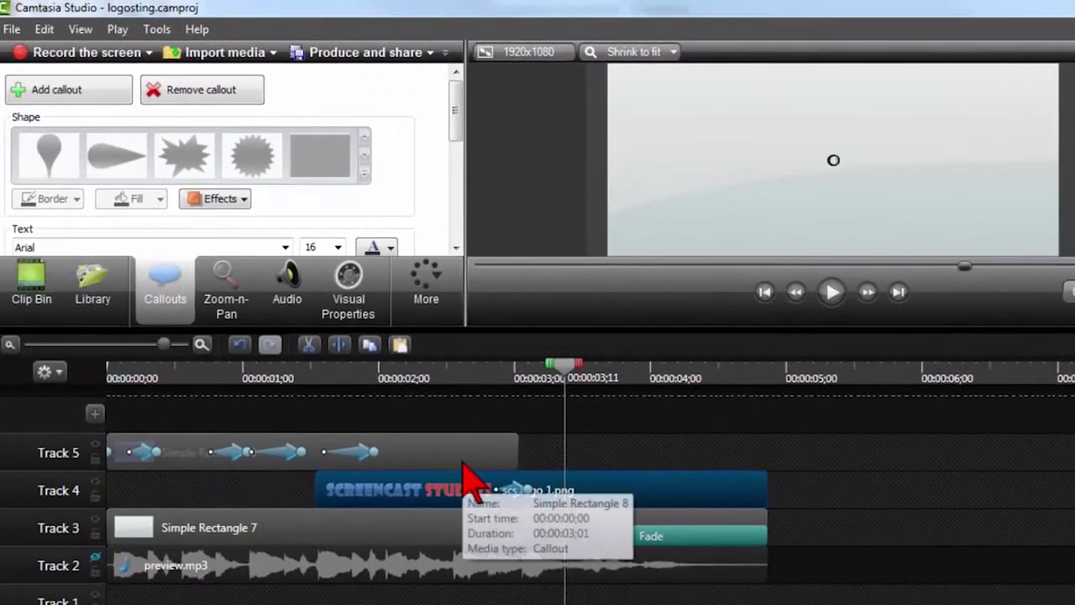
# Examine the rectangle clip on Track 5 and the logo clip on Track 4 at 00:00:01;16.
pyautogui.click(448, 458)
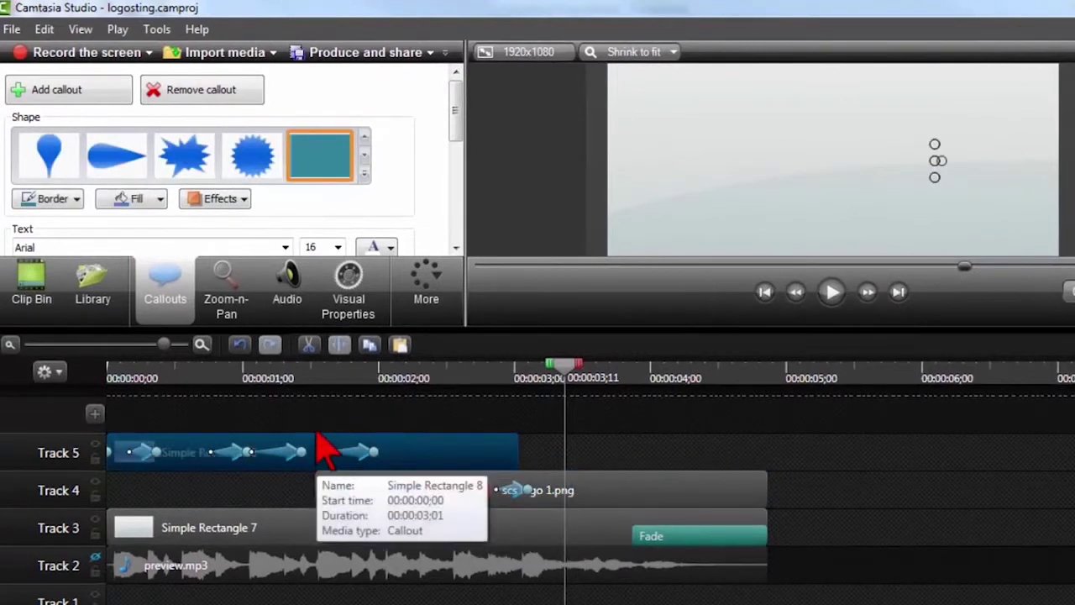
pyautogui.click(319, 391)
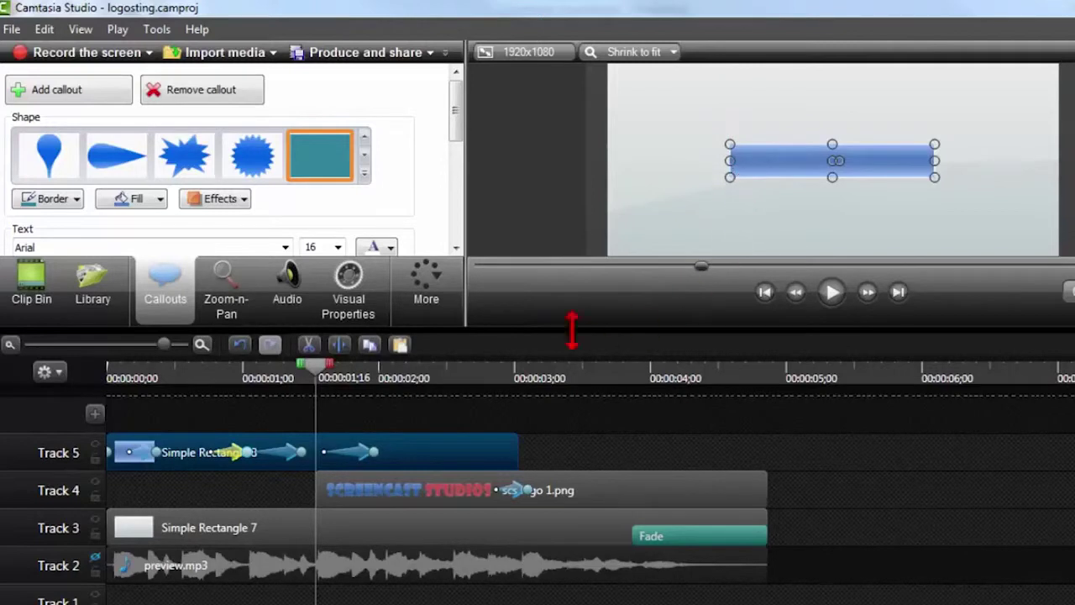
pyautogui.click(438, 485)
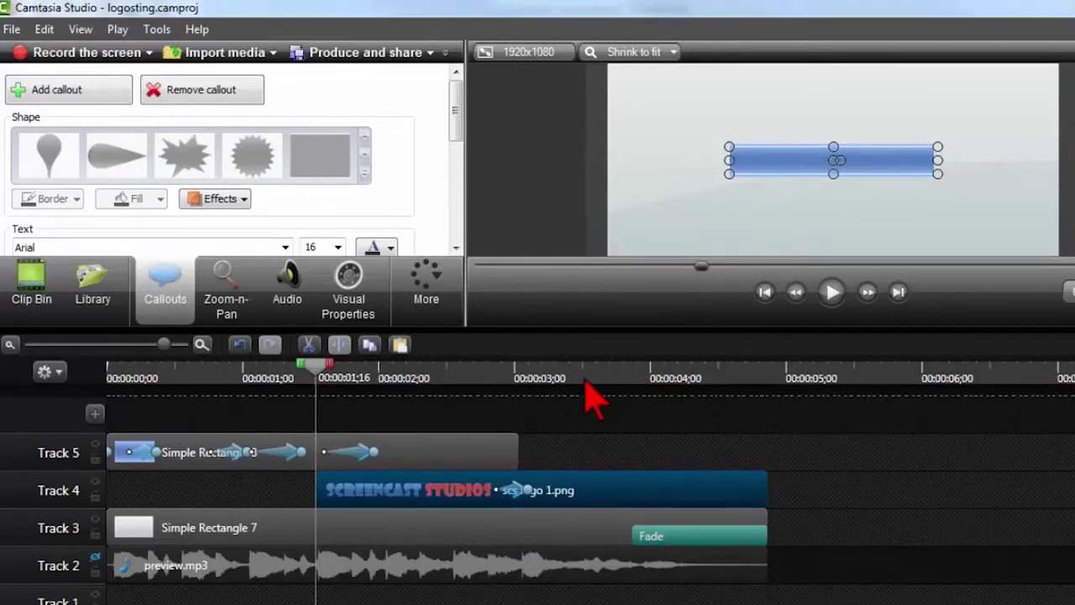
# Turn Track 2 back on and select its preview.mp3 audio clip.
pyautogui.click(491, 561)
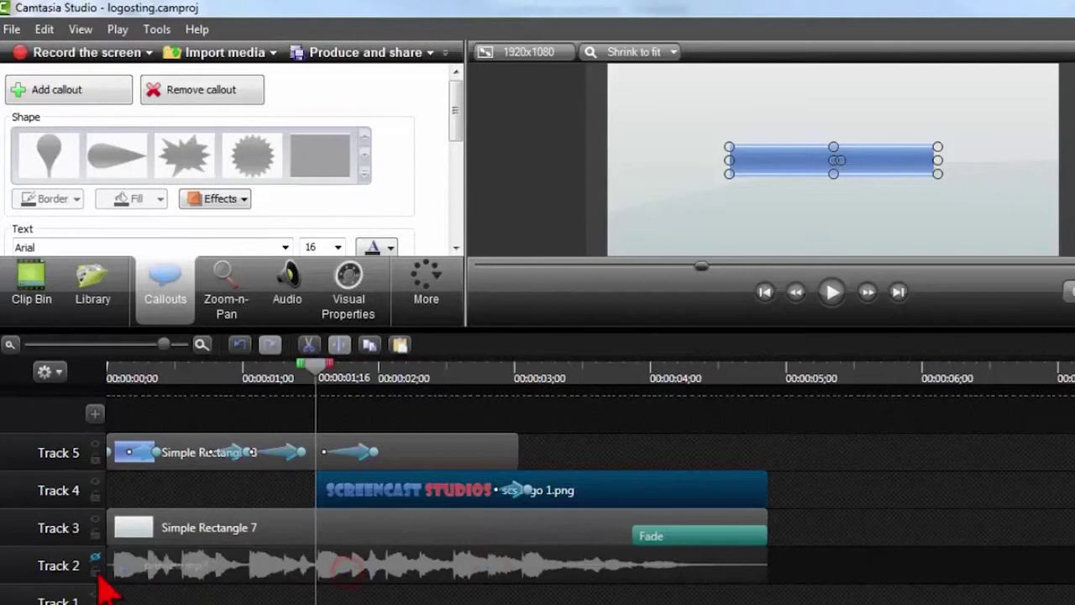
pyautogui.click(225, 571)
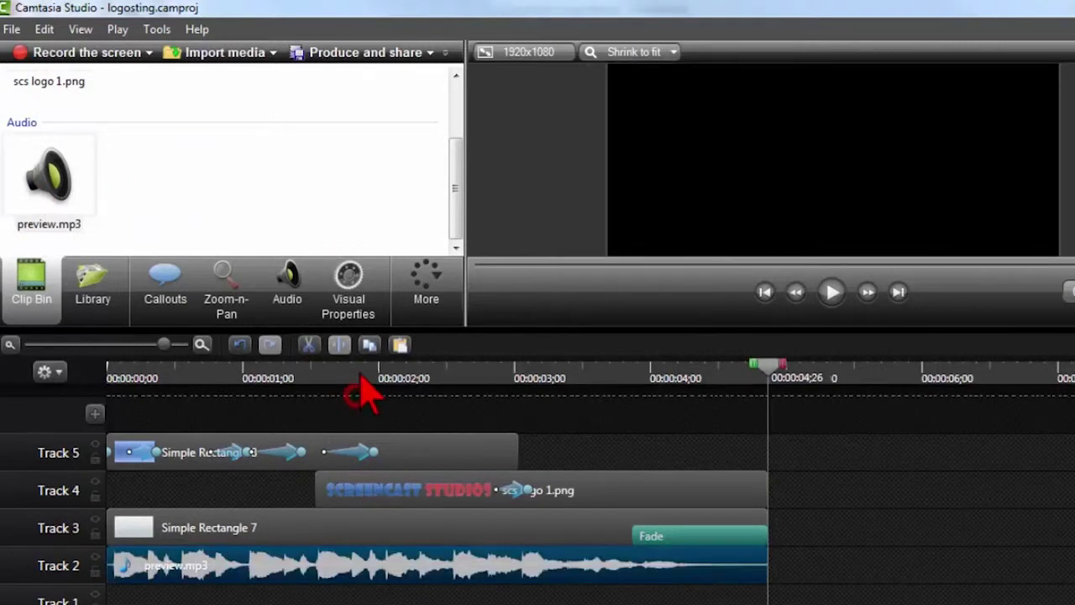
# Replace the preview.mp3 clip on Track 2 with the Intro audio from the Library's Music - Coast to Coast folder.
pyautogui.click(323, 571)
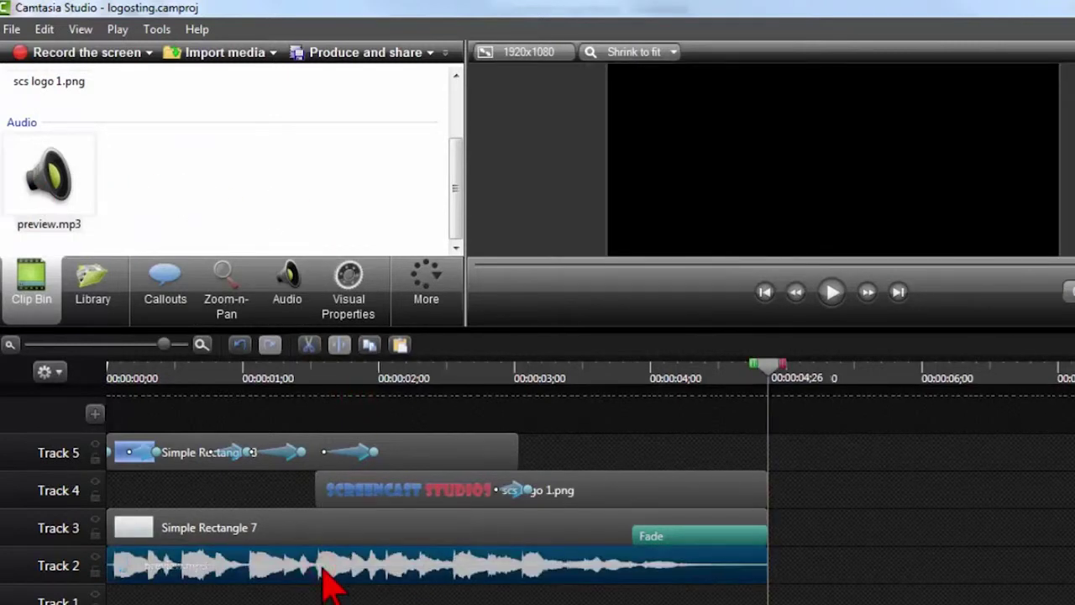
pyautogui.press('Delete')
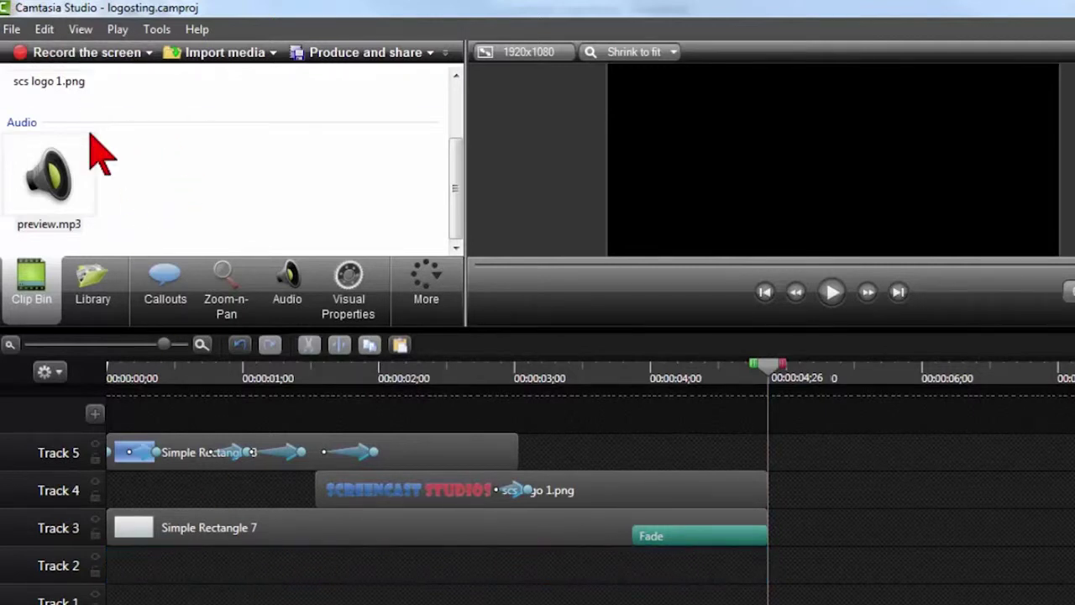
pyautogui.click(100, 290)
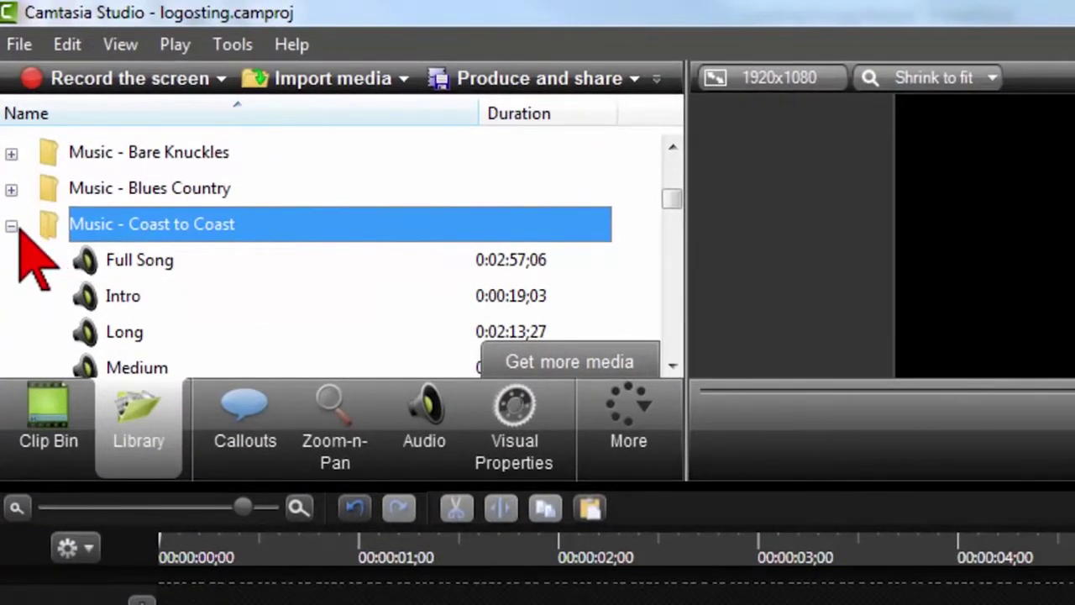
pyautogui.scroll(-1, 122, 231)
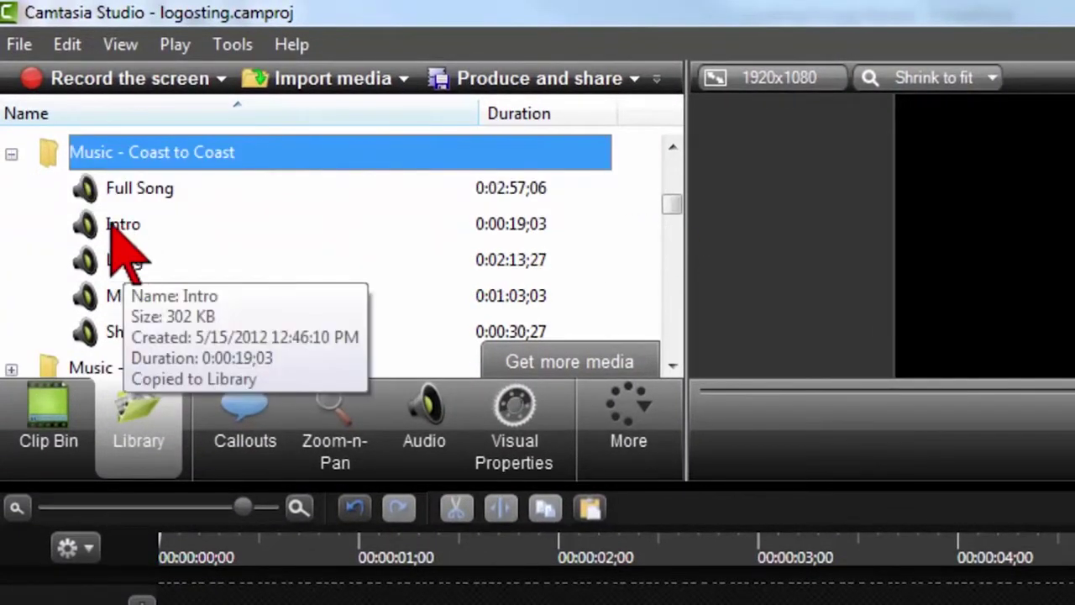
pyautogui.click(109, 227)
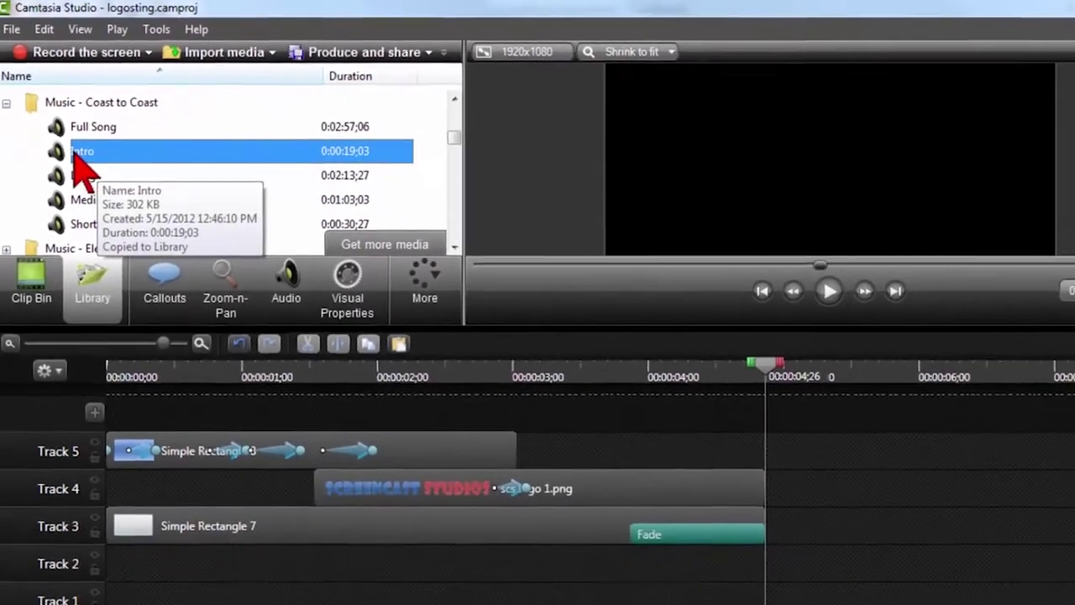
pyautogui.moveTo(110, 220); pyautogui.dragTo(114, 525)
pyautogui.moveTo(115, 567); pyautogui.dragTo(118, 573)
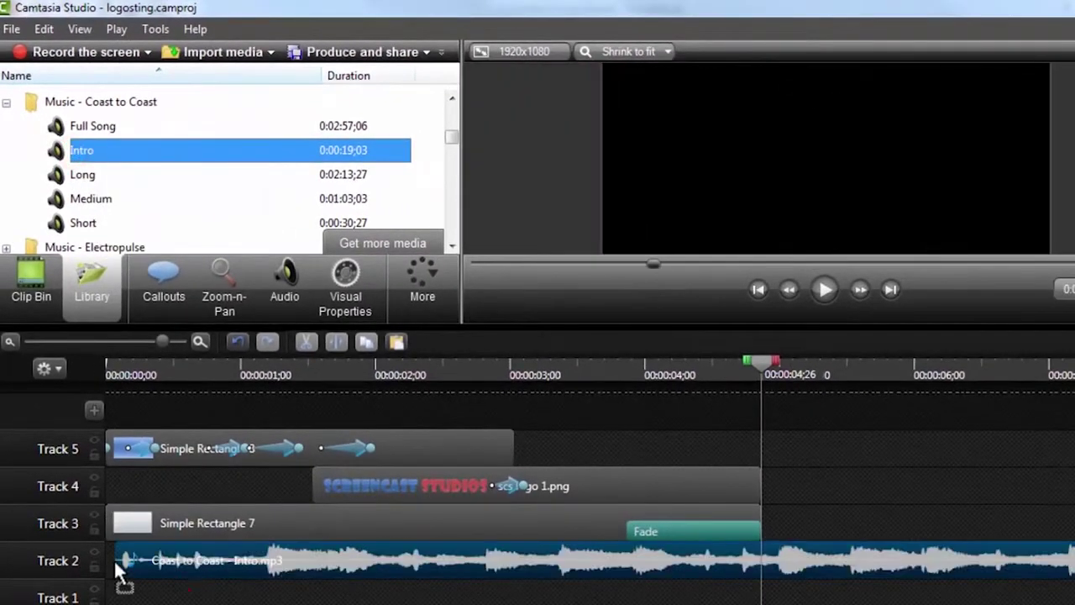
# Trim the beginning of the Coast to Coast - Intro clip, keeping its last 00:00:04;26 aligned to the timeline start.
pyautogui.click(336, 562)
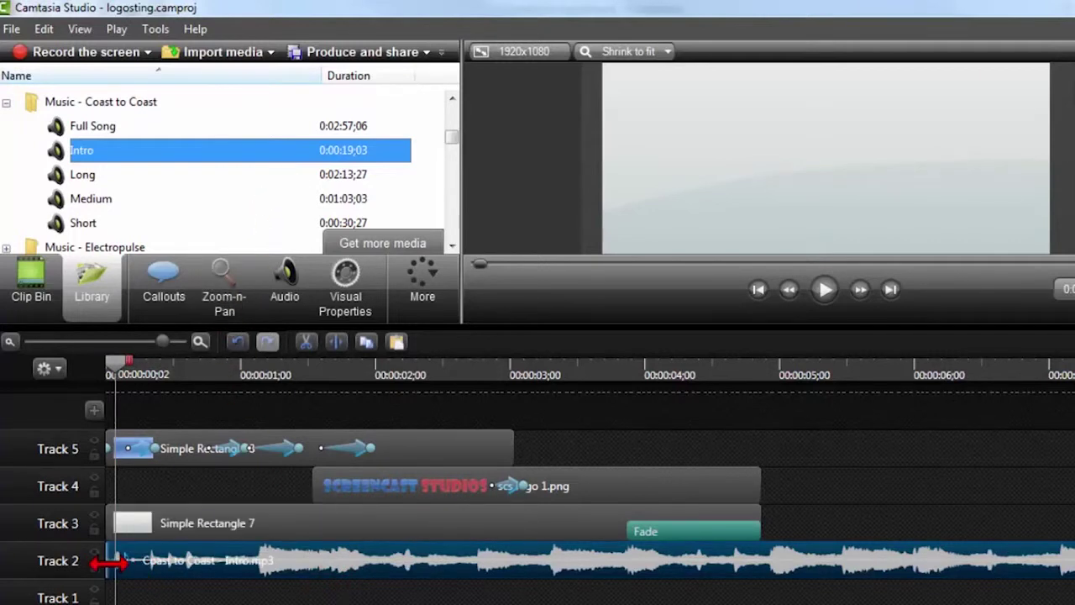
pyautogui.moveTo(115, 561); pyautogui.dragTo(336, 564)
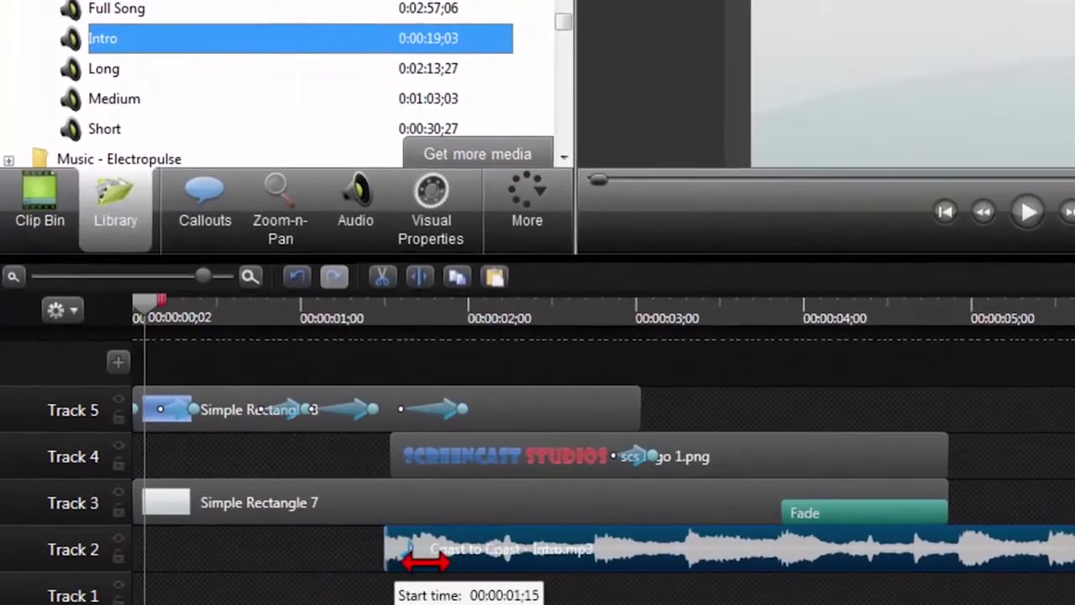
pyautogui.moveTo(424, 561); pyautogui.dragTo(288, 529)
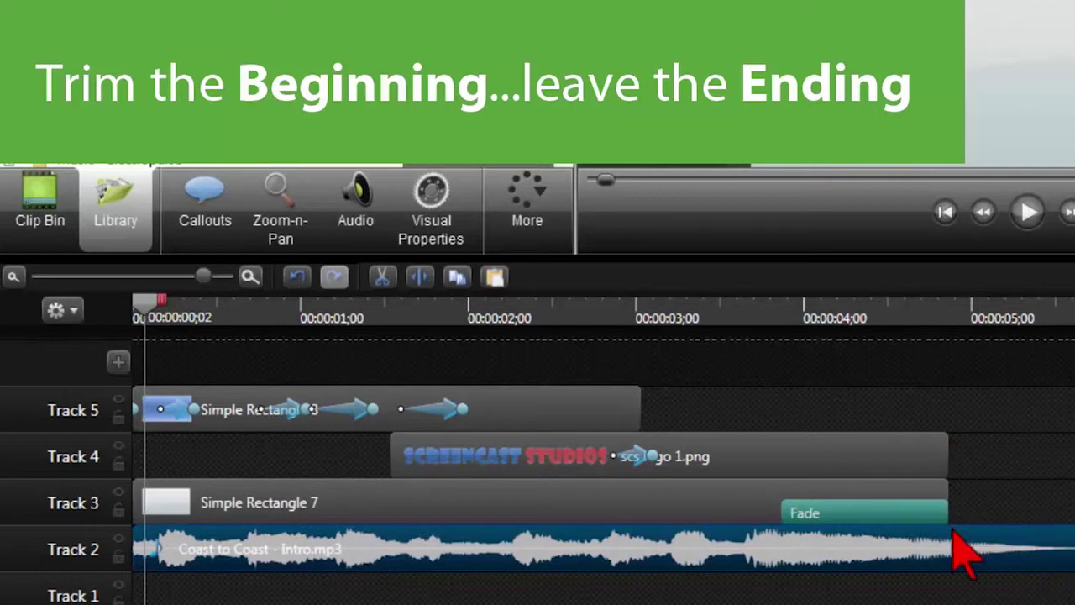
pyautogui.moveTo(144, 549)
pyautogui.mouseDown()
pyautogui.moveTo(139, 559)
pyautogui.moveTo(118, 546)
pyautogui.moveTo(180, 557)
pyautogui.moveTo(134, 550)
pyautogui.mouseUp()
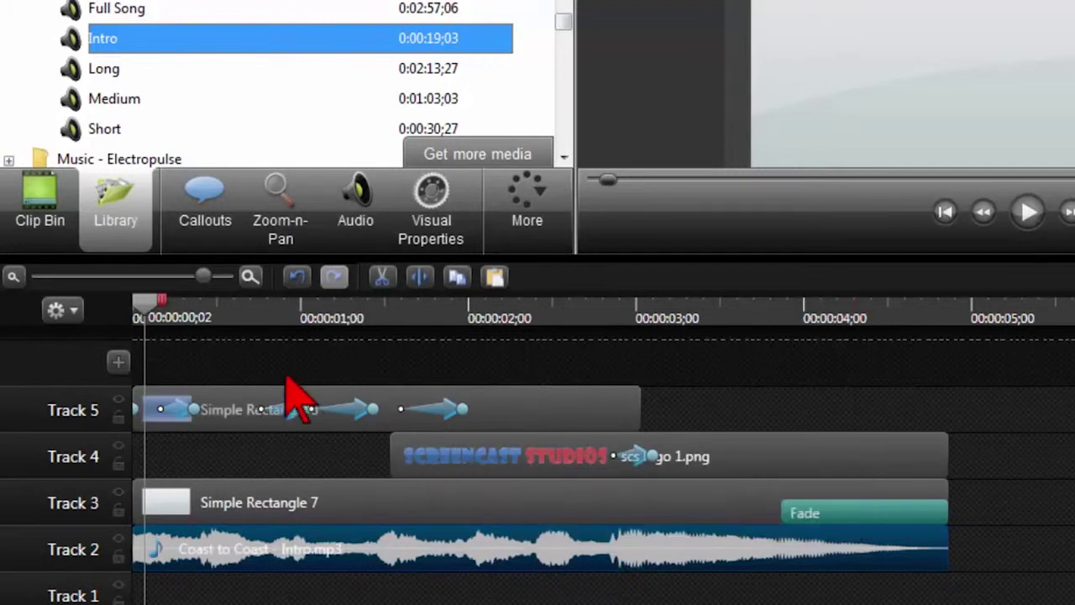
# Play the logo reveal with the trimmed music and return the playhead to the timeline start.
pyautogui.moveTo(151, 313); pyautogui.dragTo(122, 349)
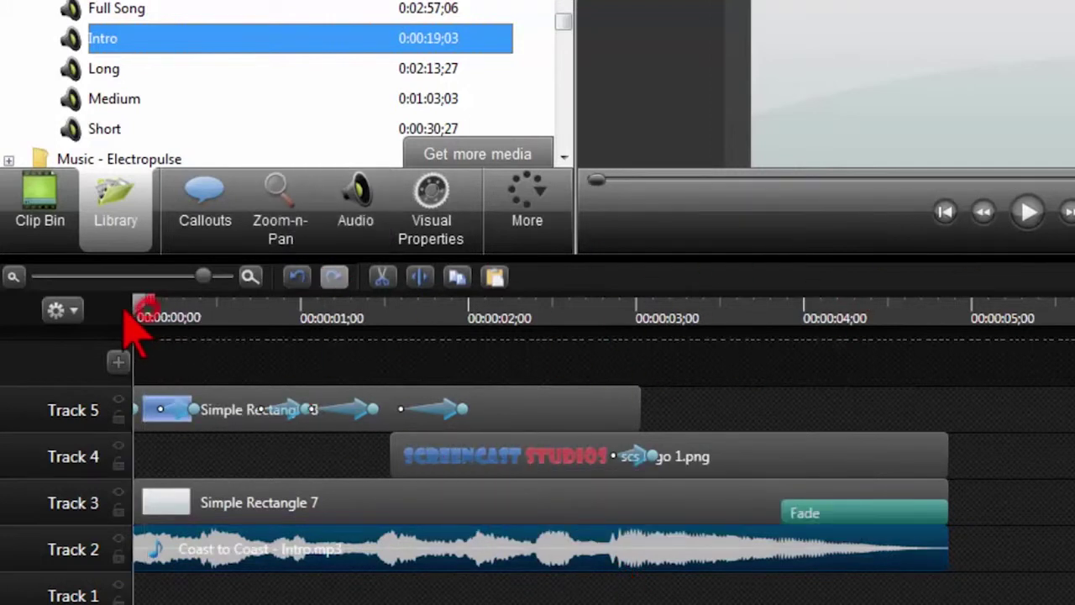
pyautogui.click(1024, 223)
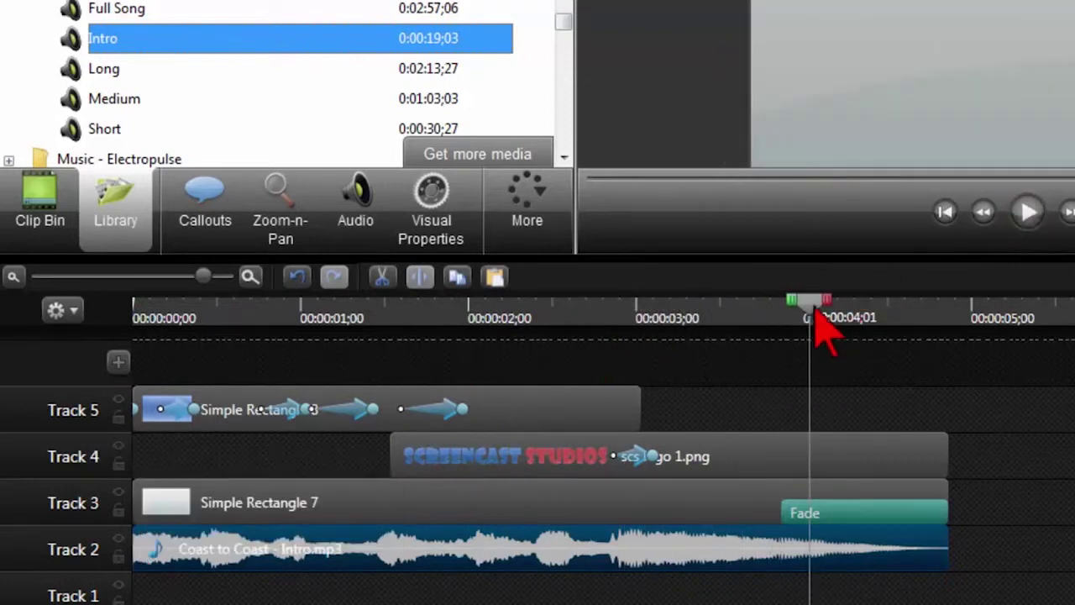
pyautogui.moveTo(812, 305); pyautogui.dragTo(129, 332)
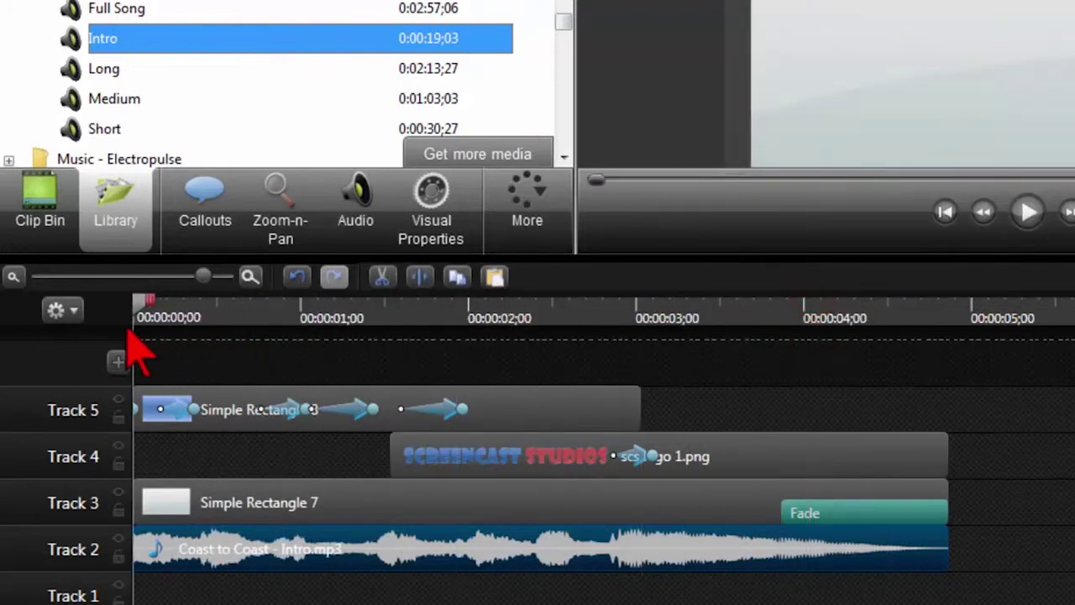
# Add an audio fade-in to the music over the first 00:00:00;16 of the timeline.
pyautogui.moveTo(153, 304); pyautogui.dragTo(241, 315)
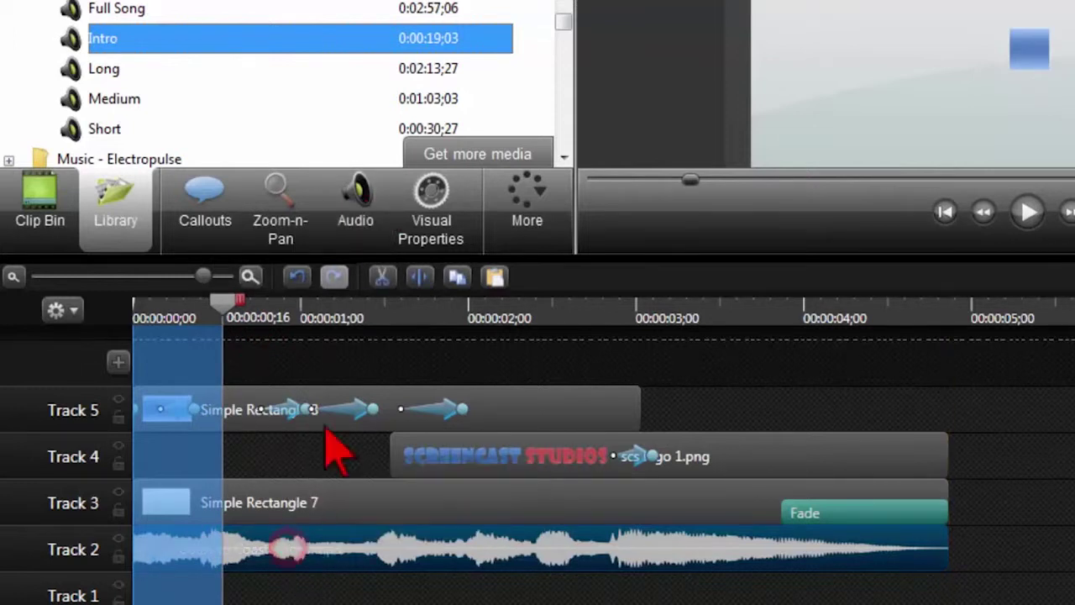
pyautogui.click(373, 220)
pyautogui.scroll(-3, 511, 72)
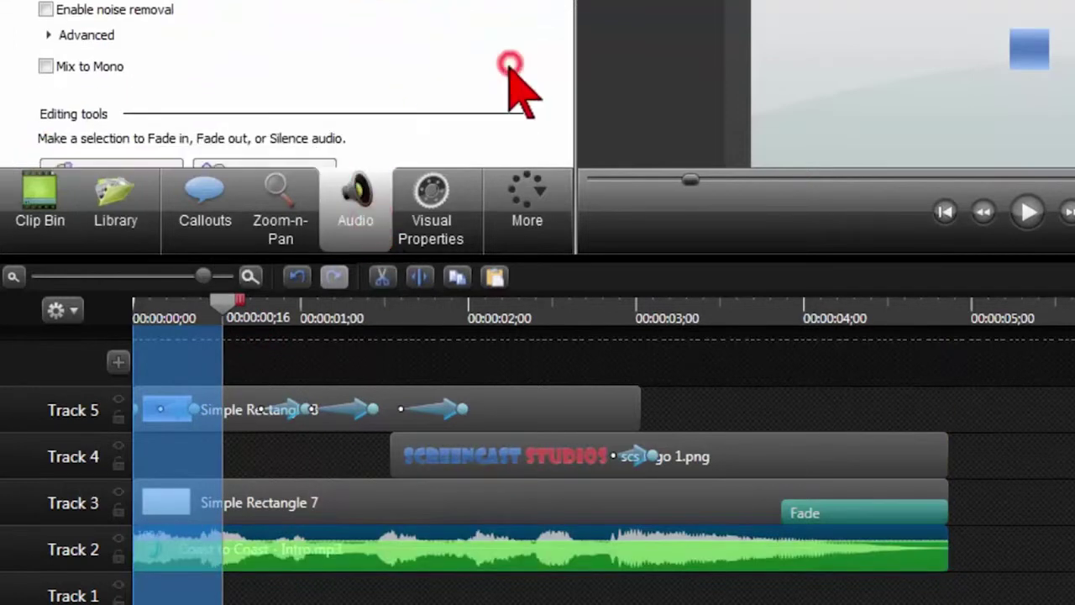
pyautogui.scroll(-2, 336, 109)
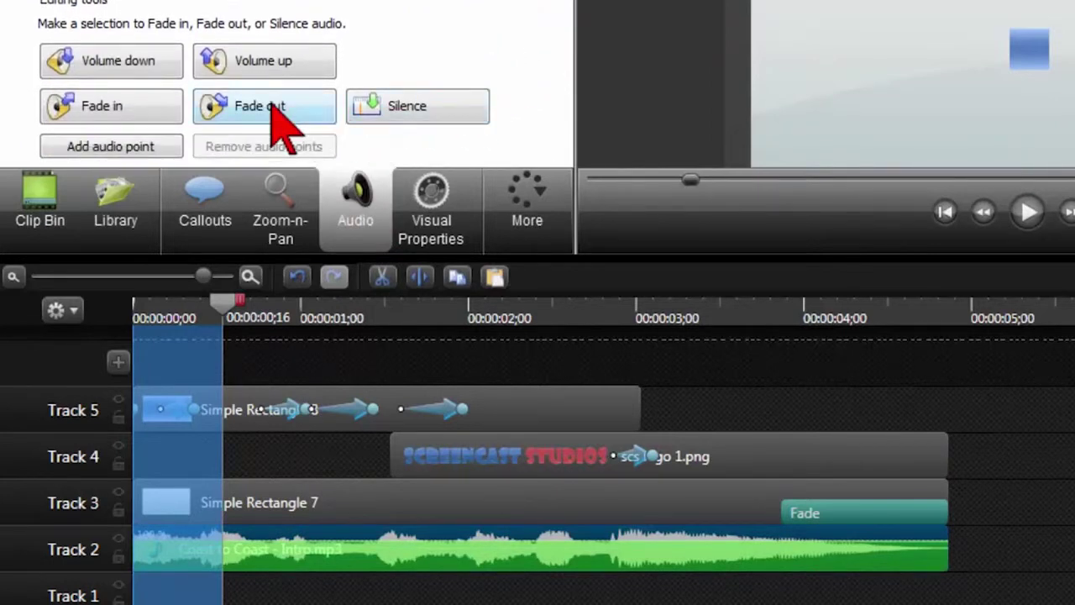
pyautogui.click(141, 118)
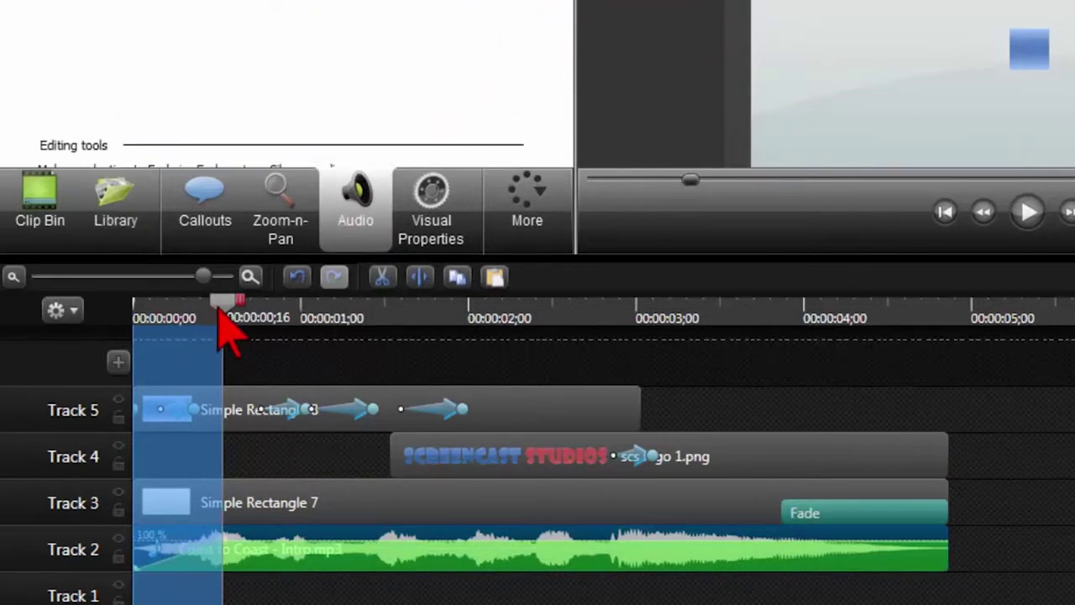
# Play the logo reveal from the start and review the music clip's fade-in on Track 2.
pyautogui.moveTo(220, 310); pyautogui.dragTo(138, 311)
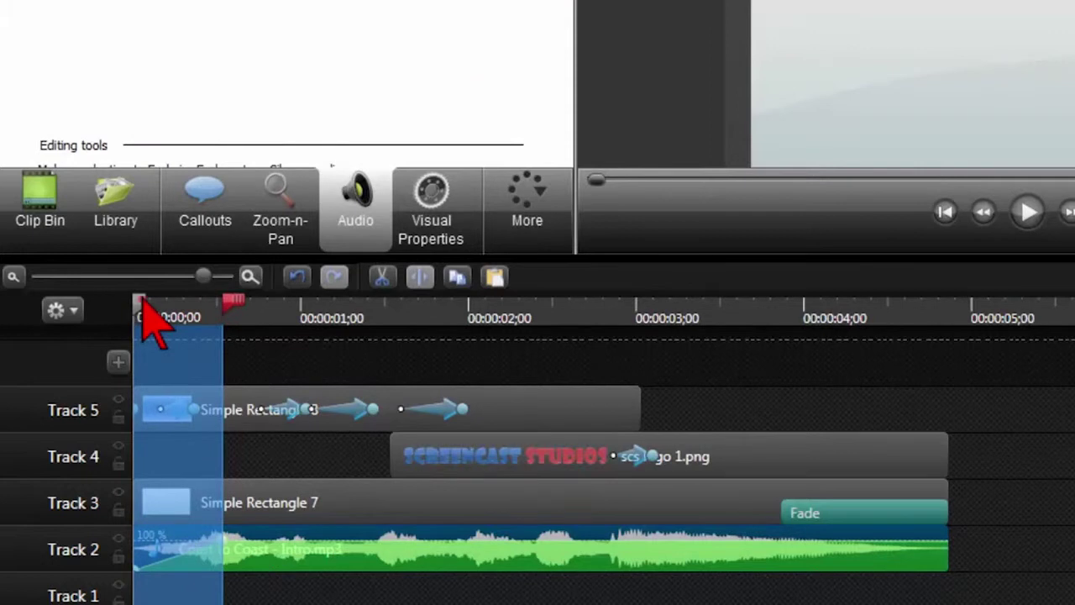
pyautogui.click(143, 315)
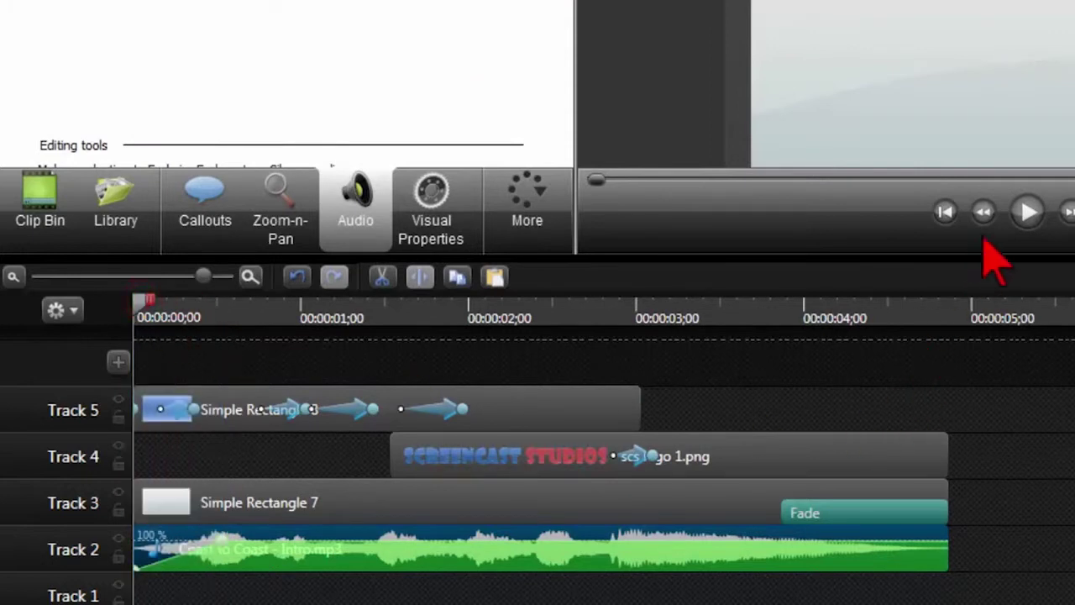
pyautogui.click(1017, 217)
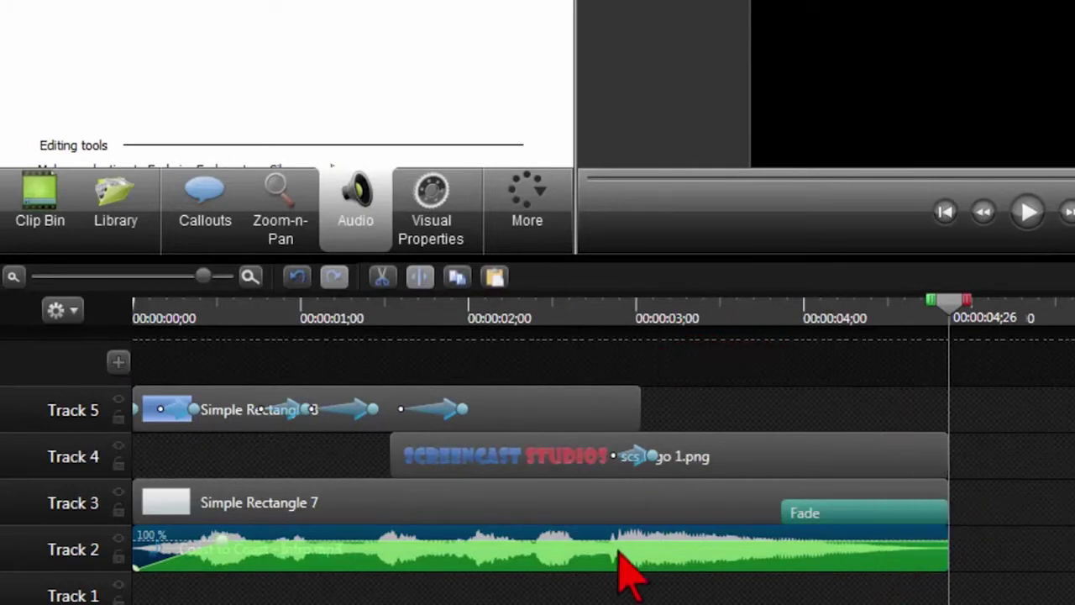
pyautogui.moveTo(636, 575)
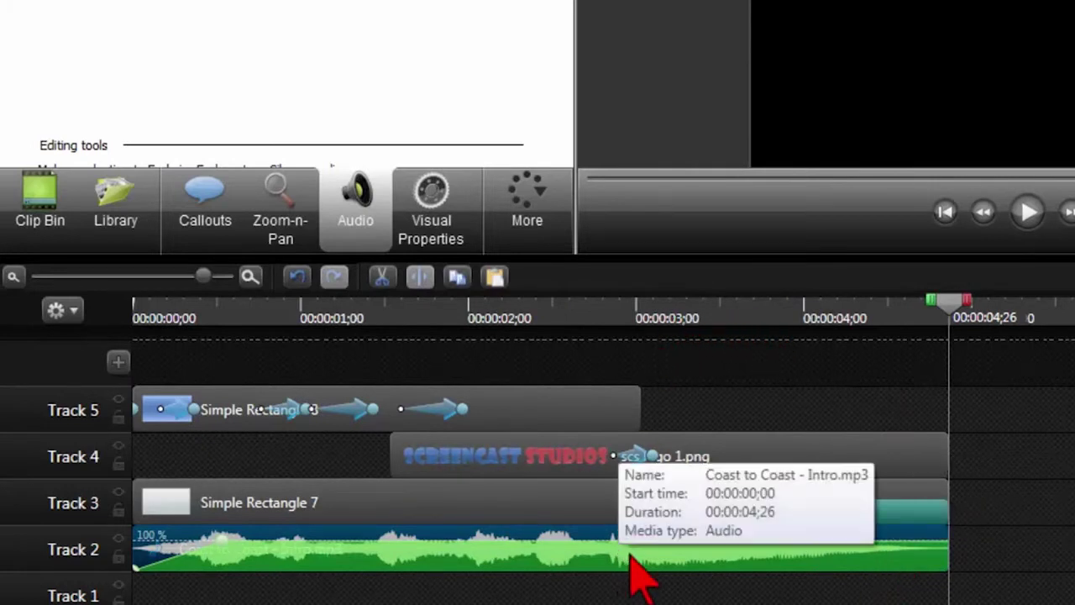
pyautogui.click(950, 305)
pyautogui.moveTo(944, 306); pyautogui.dragTo(730, 307)
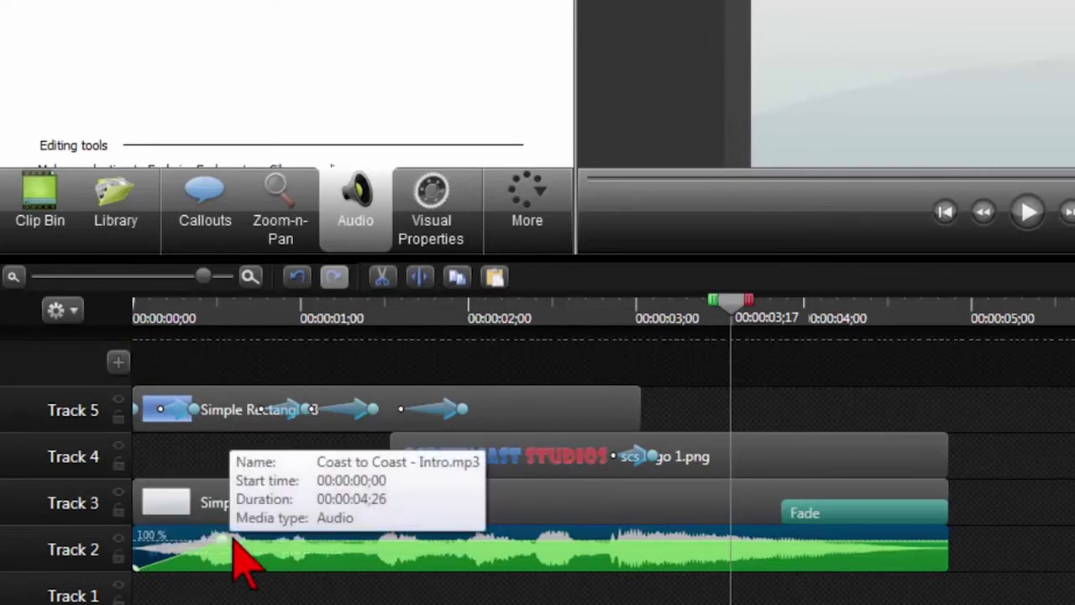
pyautogui.click(191, 311)
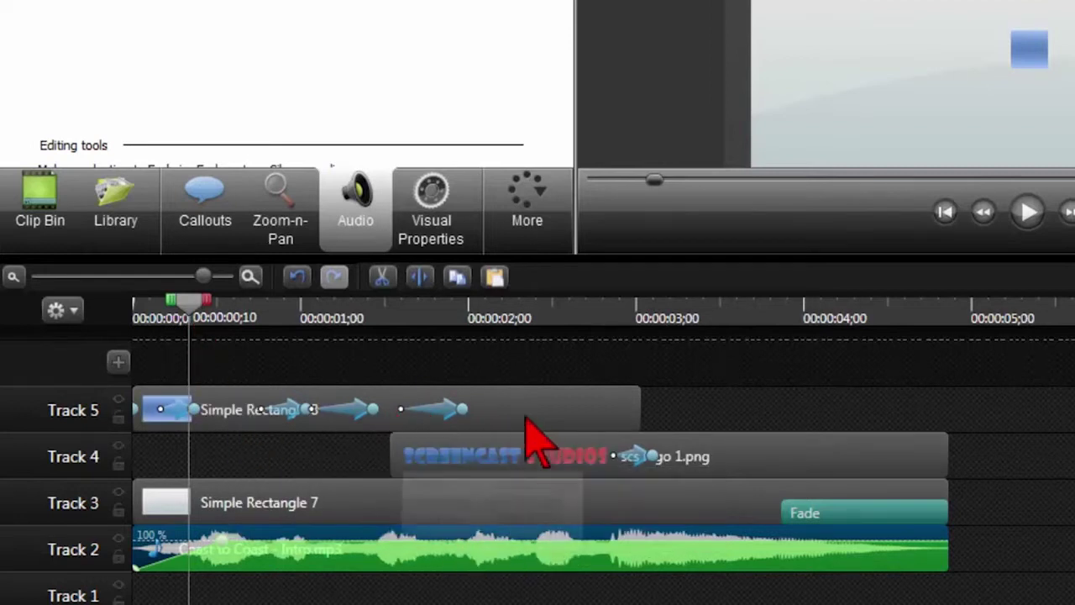
# Add the whole timeline from 00:00:00;00 to 00:00:04;26 to the Library and name it Screencast Studios Reveal.
pyautogui.click(139, 315)
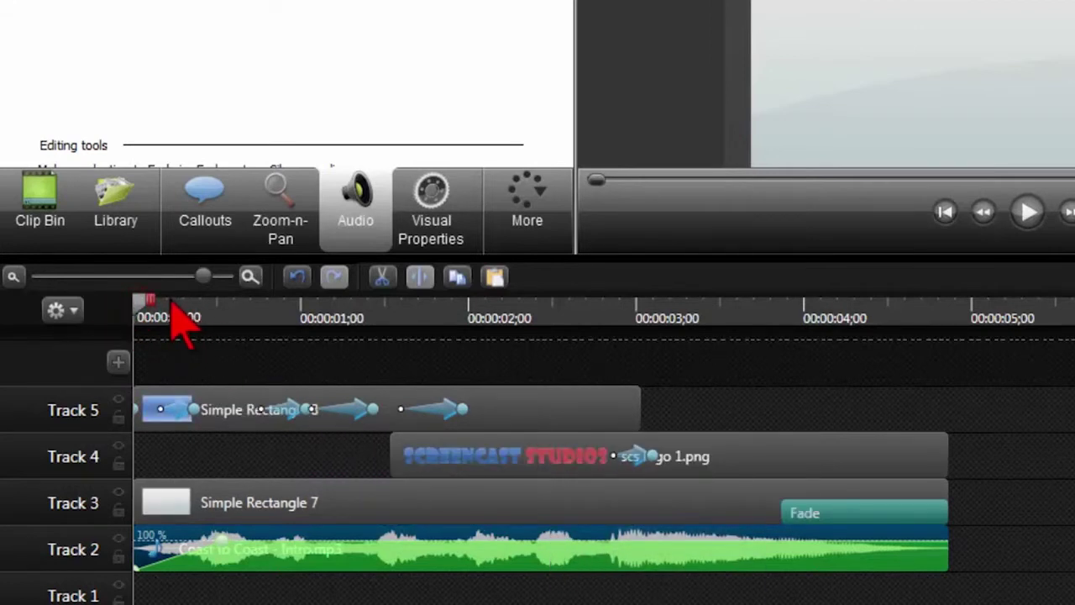
pyautogui.moveTo(159, 300); pyautogui.dragTo(966, 348)
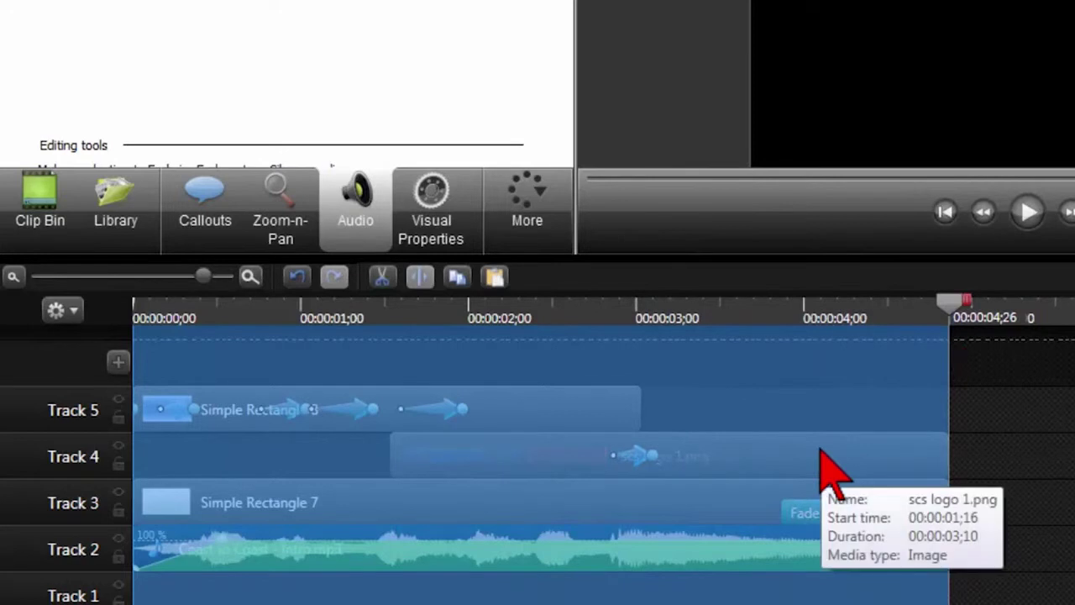
pyautogui.rightClick(821, 451)
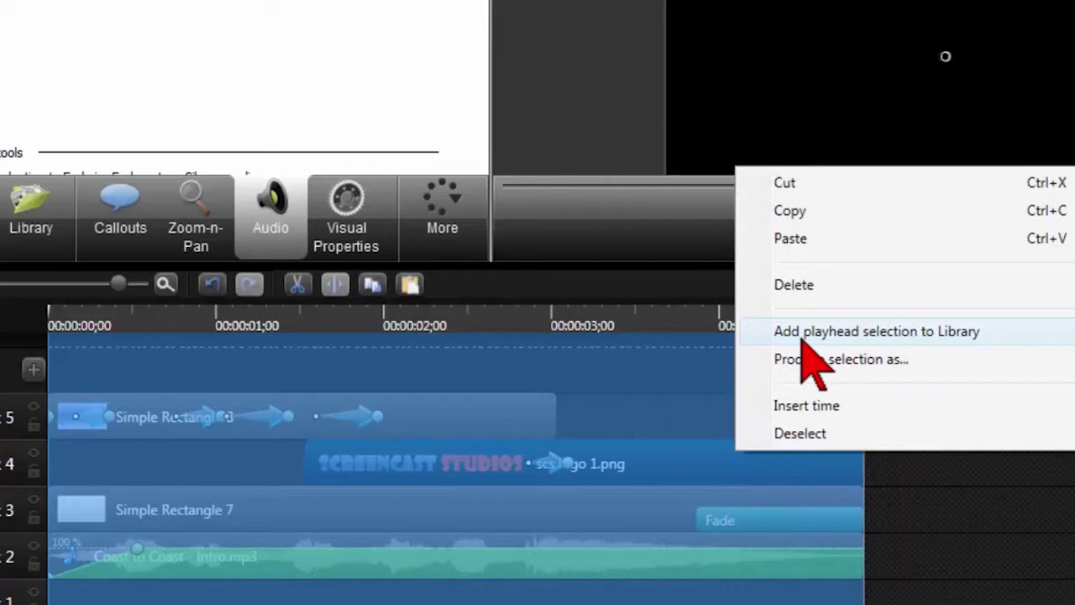
pyautogui.click(999, 332)
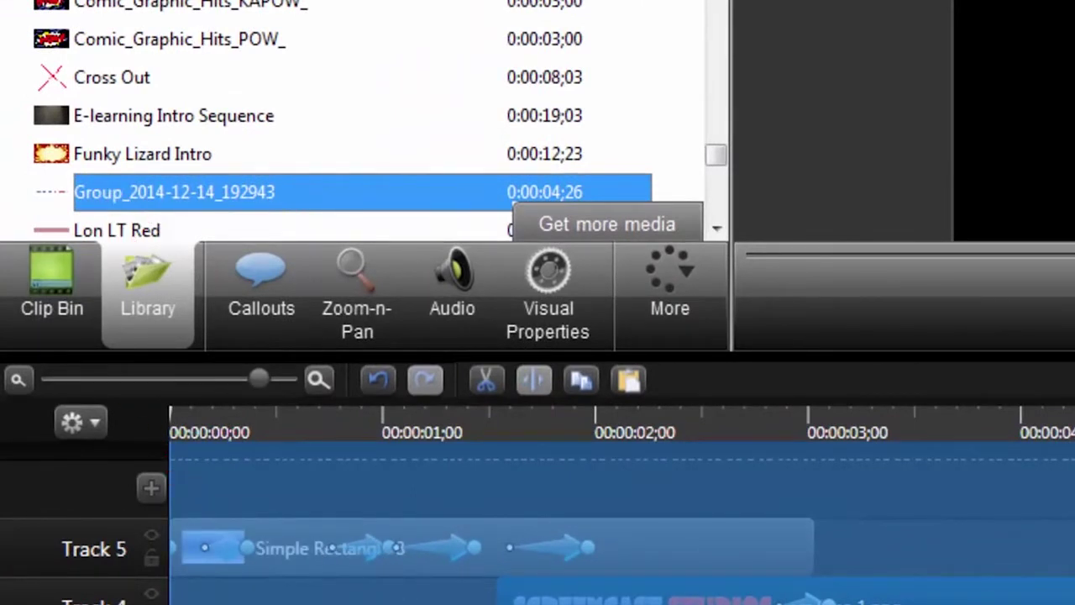
pyautogui.click(145, 192)
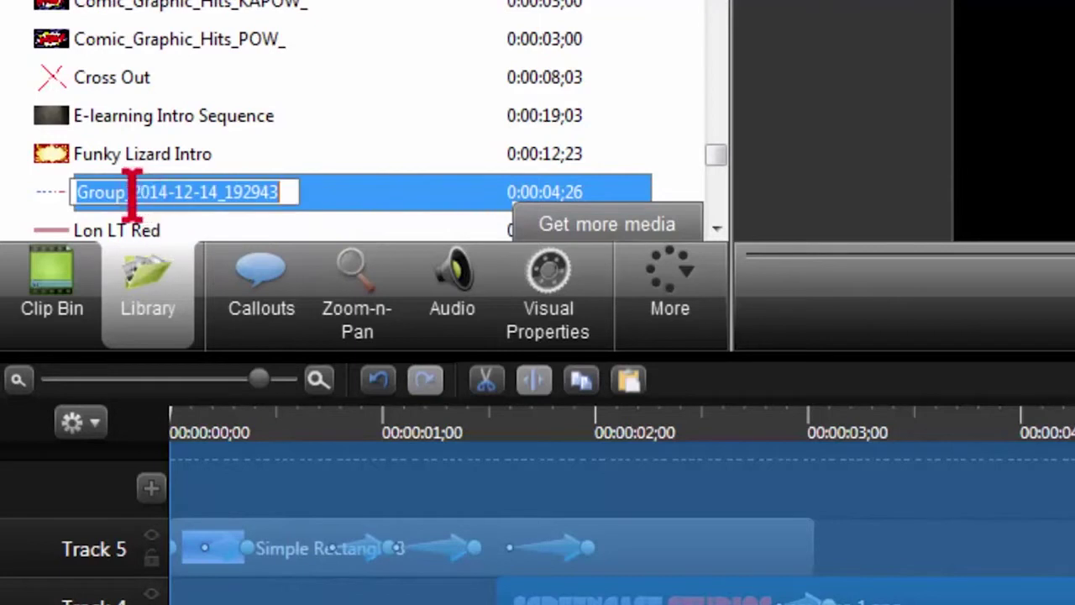
pyautogui.write('Screencast Studios Reveal')
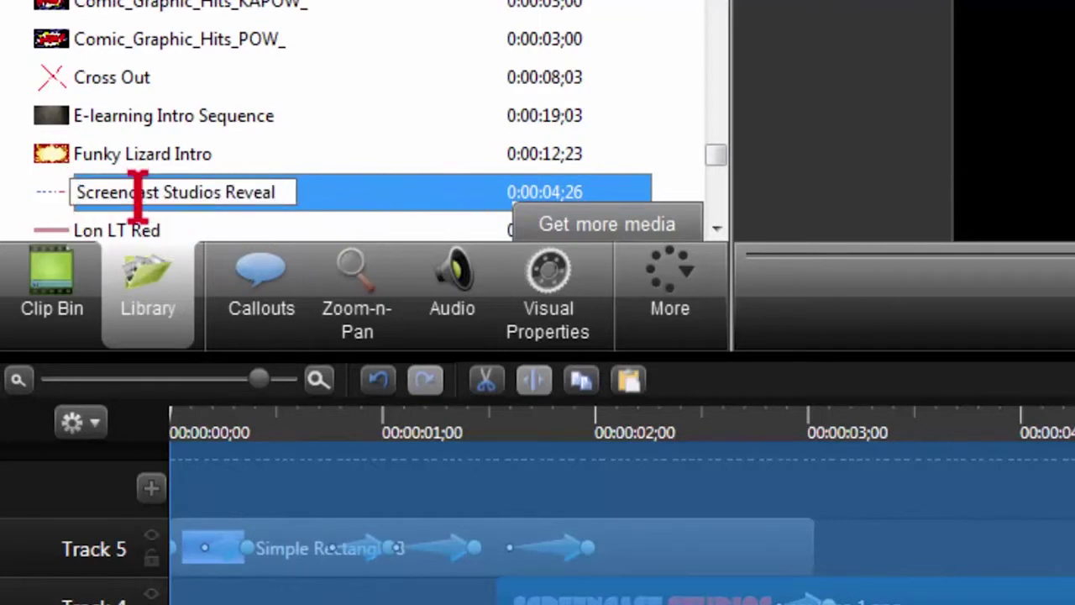
pyautogui.press('Return')
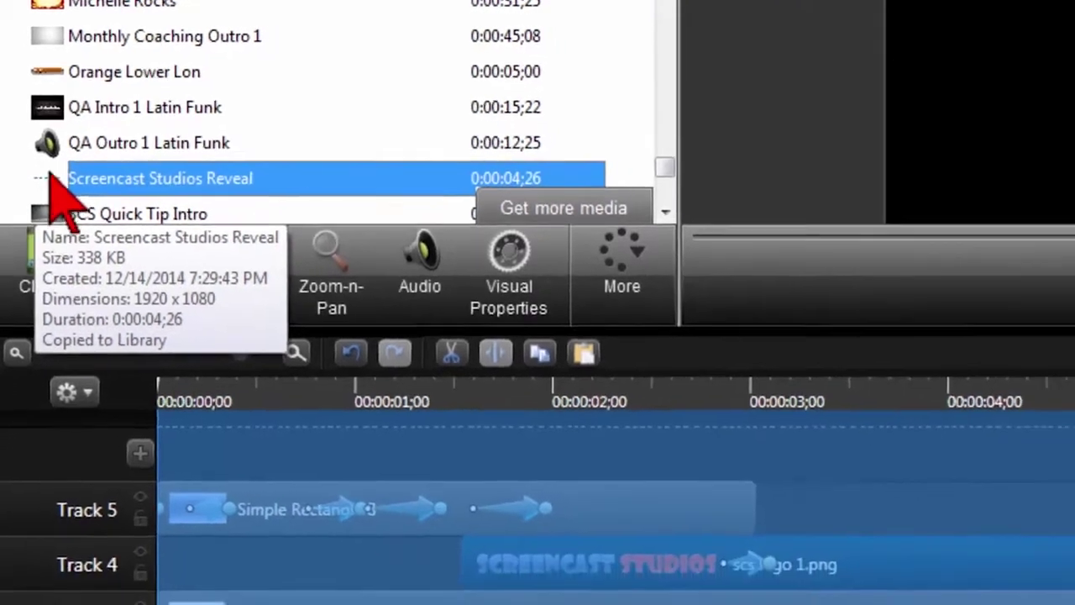
# Clear the playhead selection and delete all clips from the timeline.
pyautogui.click(521, 388)
pyautogui.click(729, 436)
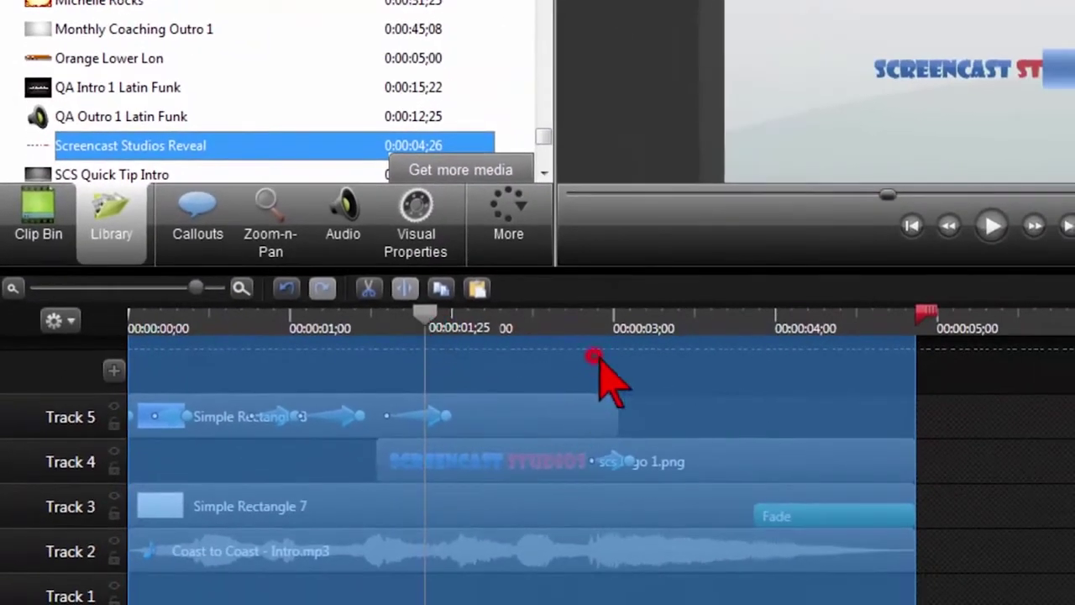
pyautogui.click(789, 329)
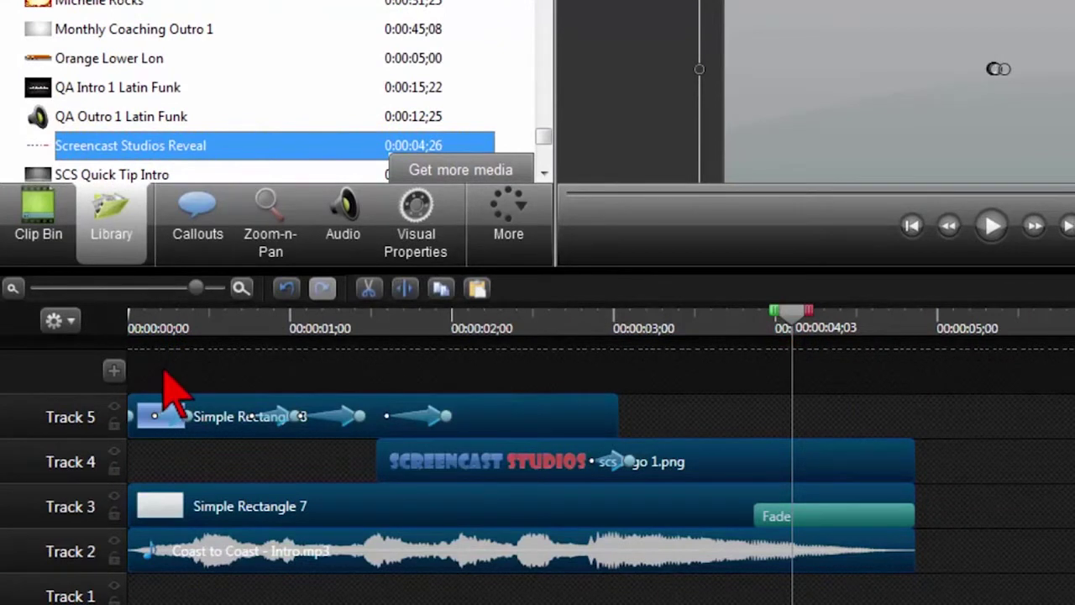
pyautogui.hotkey('ctrl', 'a')
pyautogui.press('Delete')
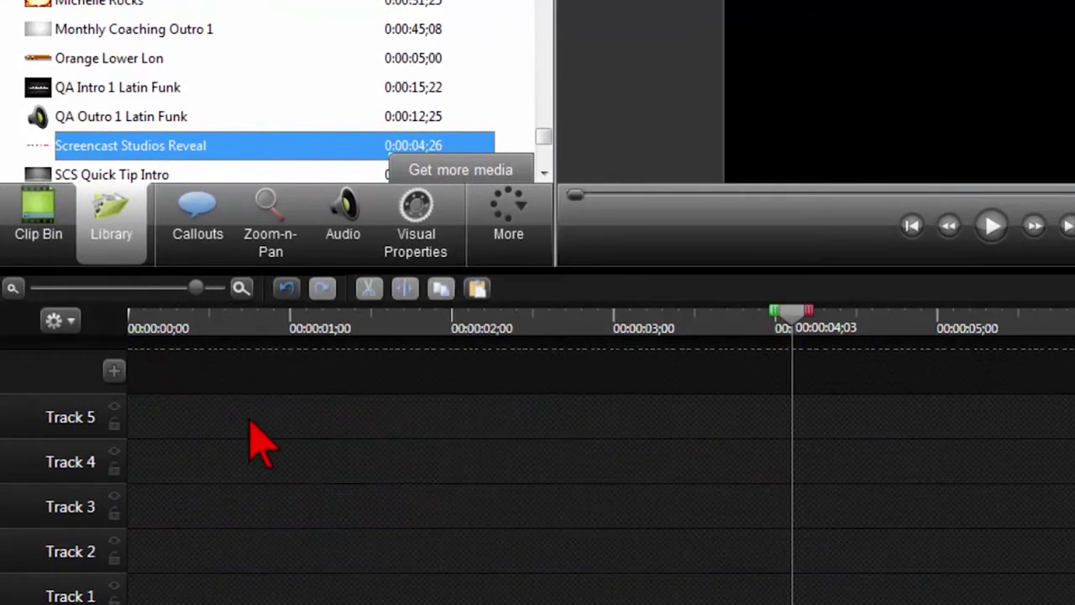
# Place the Screencast Studios Reveal asset from the Library at the start of Track 2.
pyautogui.moveTo(793, 320); pyautogui.dragTo(128, 330)
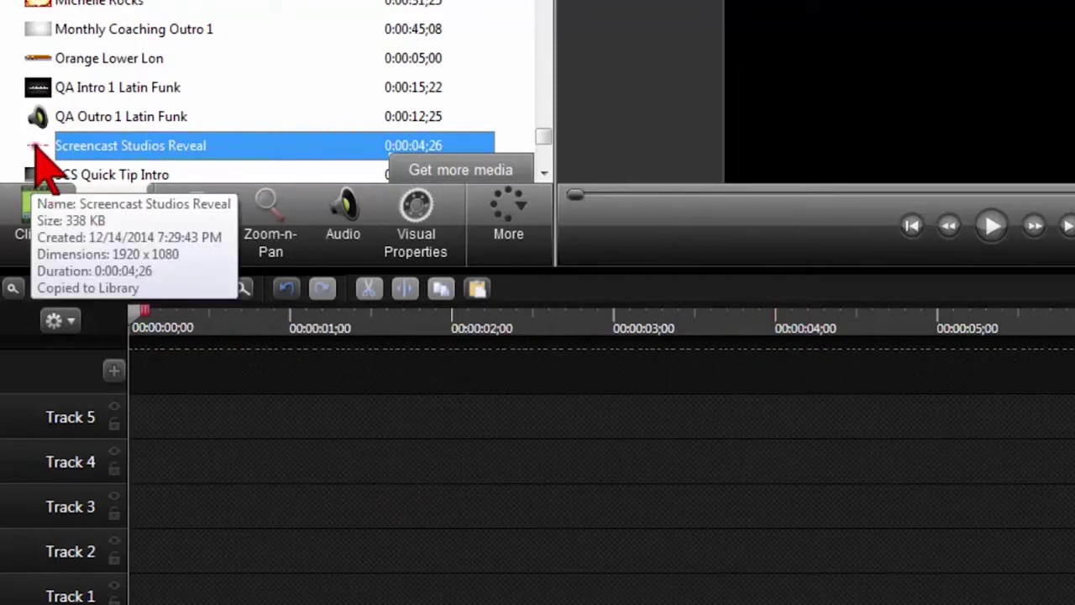
pyautogui.moveTo(34, 146); pyautogui.dragTo(128, 304)
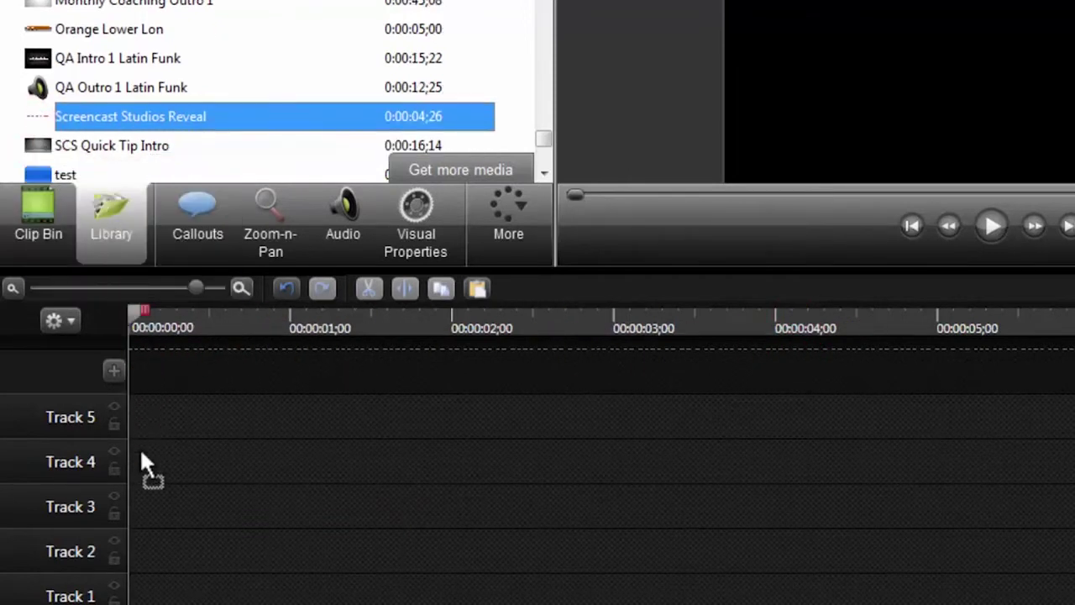
pyautogui.moveTo(131, 556); pyautogui.dragTo(132, 551)
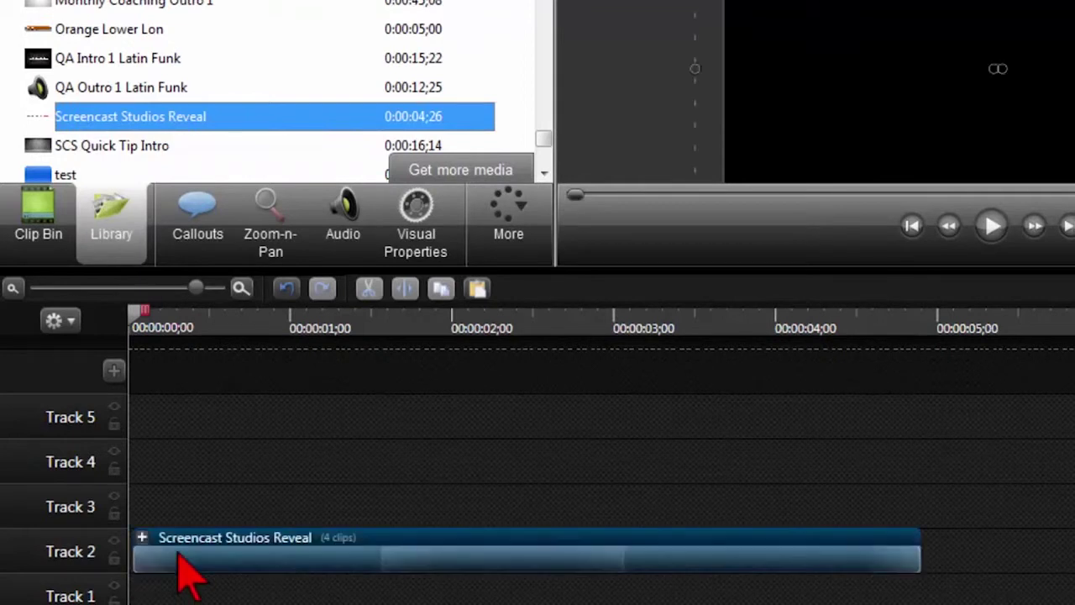
# Expand the Screencast Studios Reveal group and play the logo reveal.
pyautogui.click(137, 539)
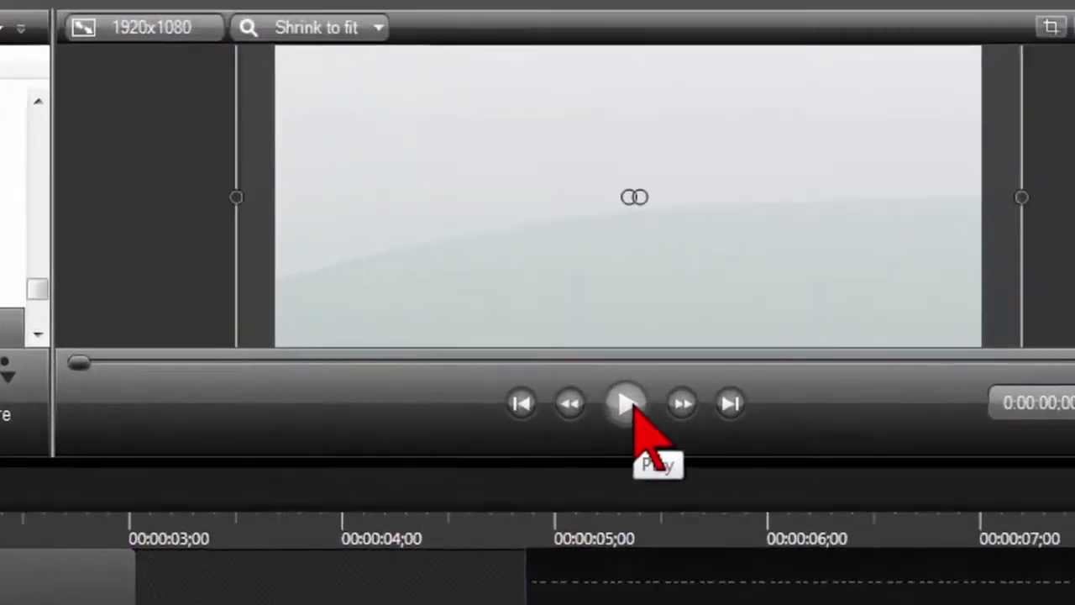
pyautogui.click(992, 225)
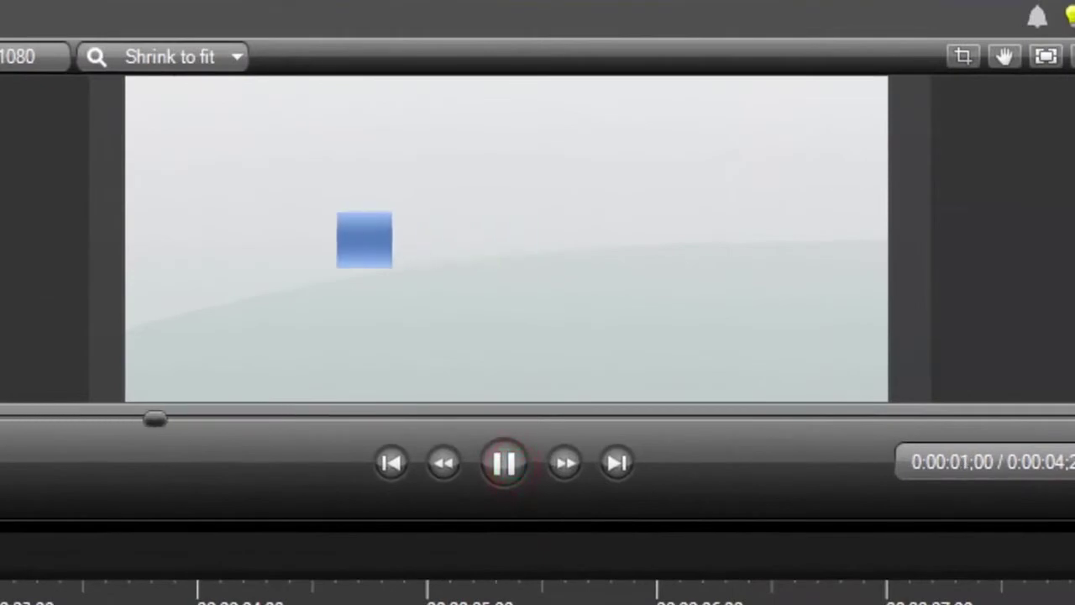